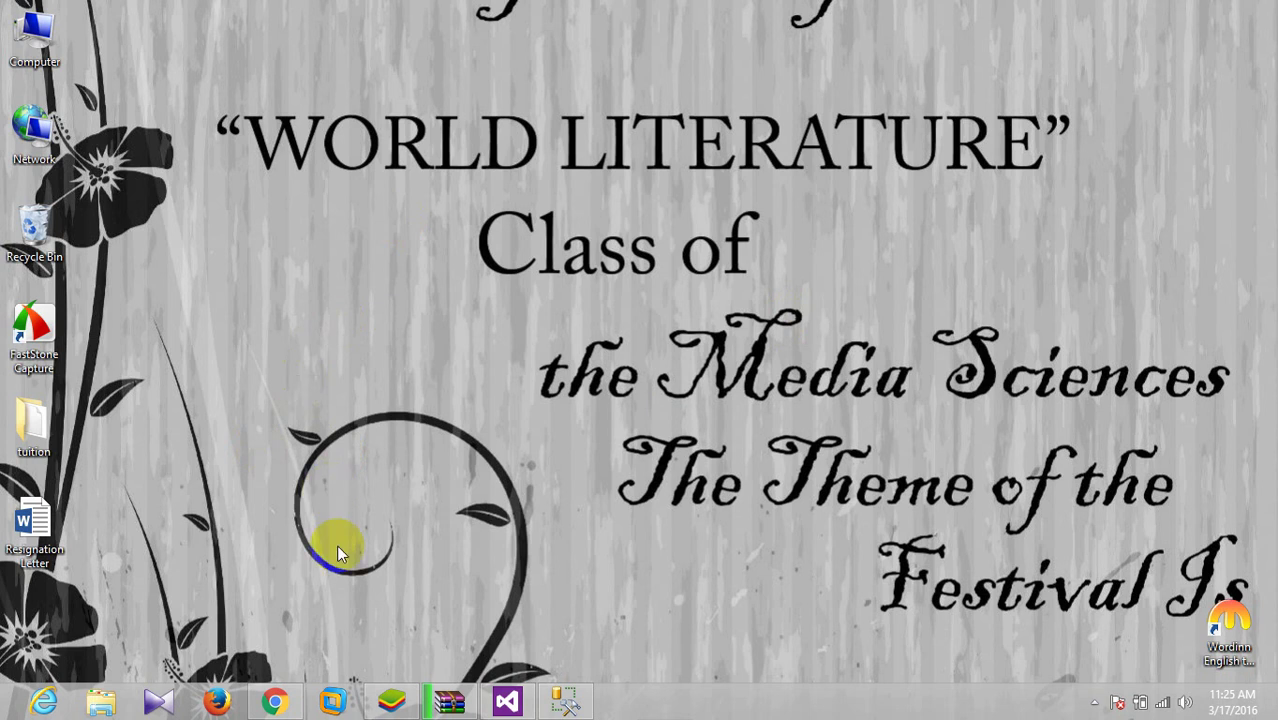
Launch BlueStacks from the taskbar to reach the home screen with Nextplus under Recently Played.
click(398, 695)
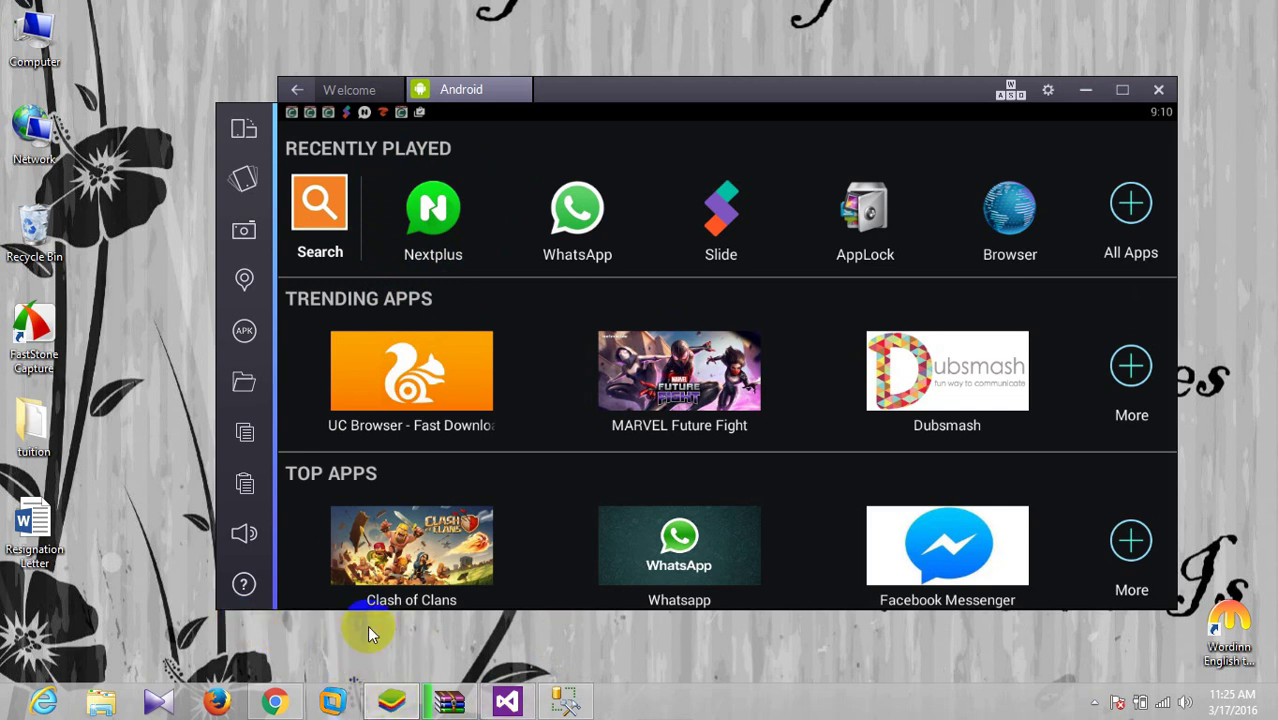
Launch Nextplus from Recently Played and go from its welcome screen to Sign Up.
click(393, 254)
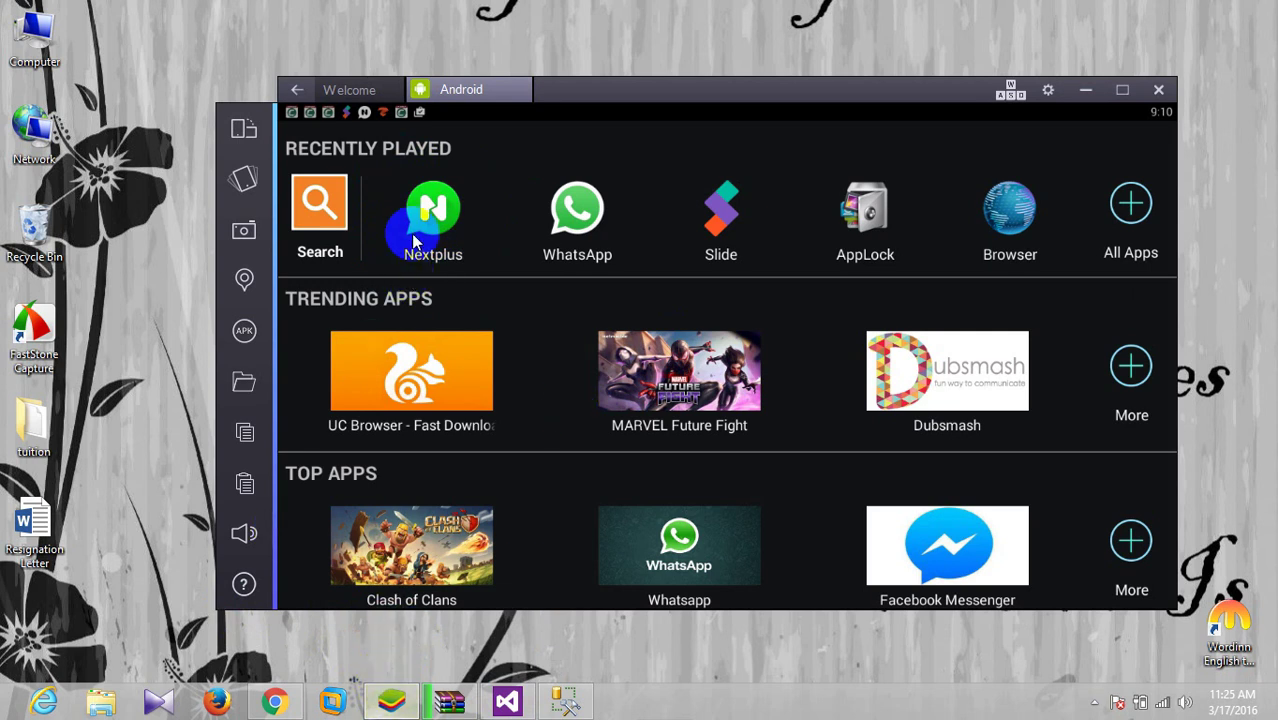
click(369, 259)
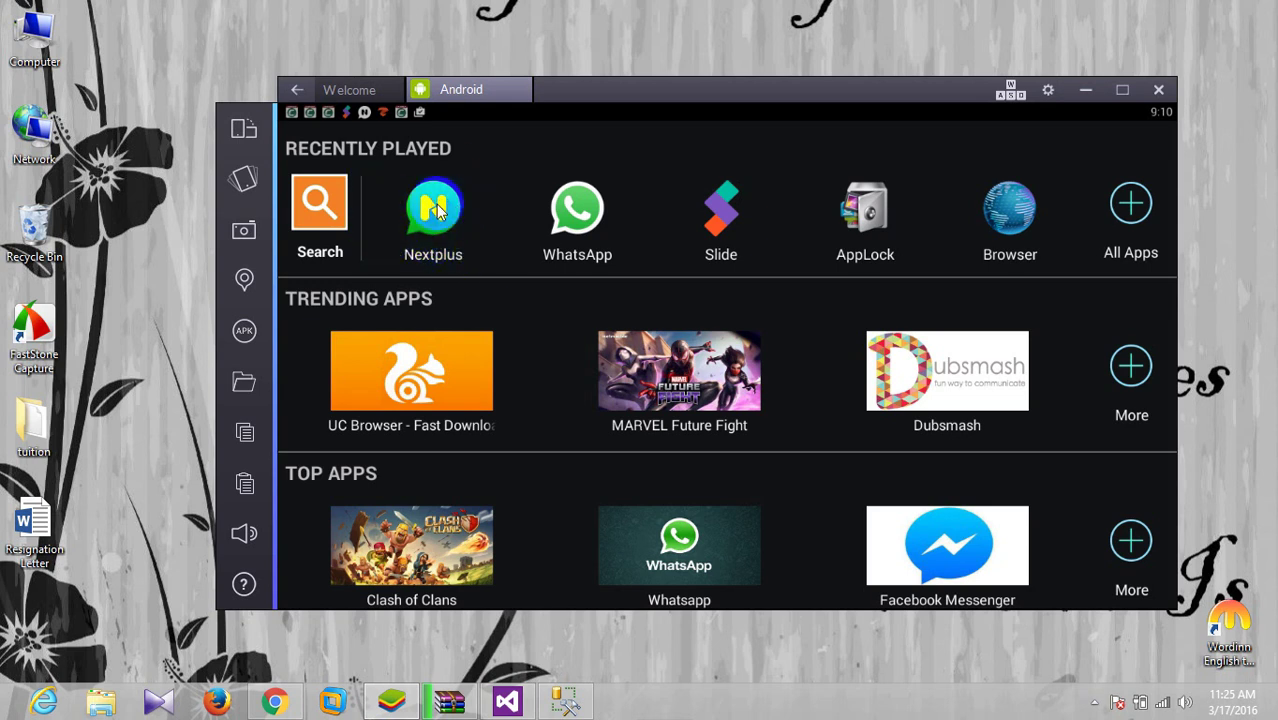
click(372, 212)
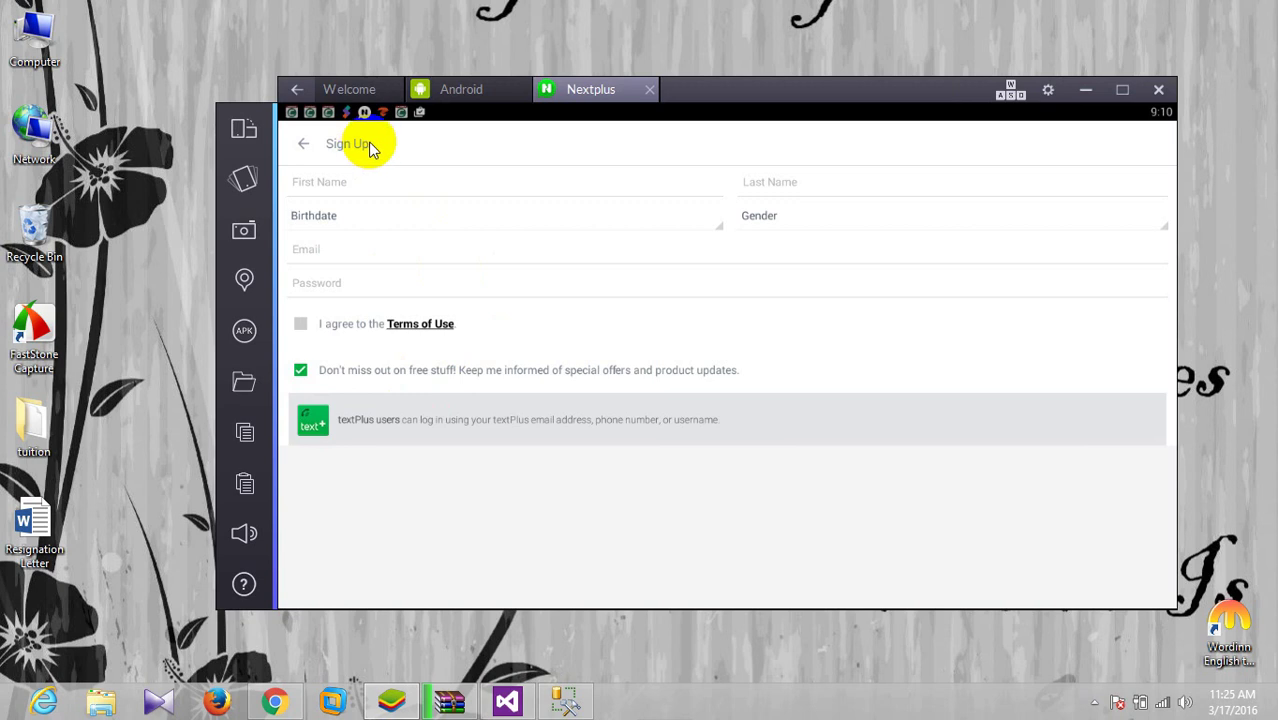
click(308, 143)
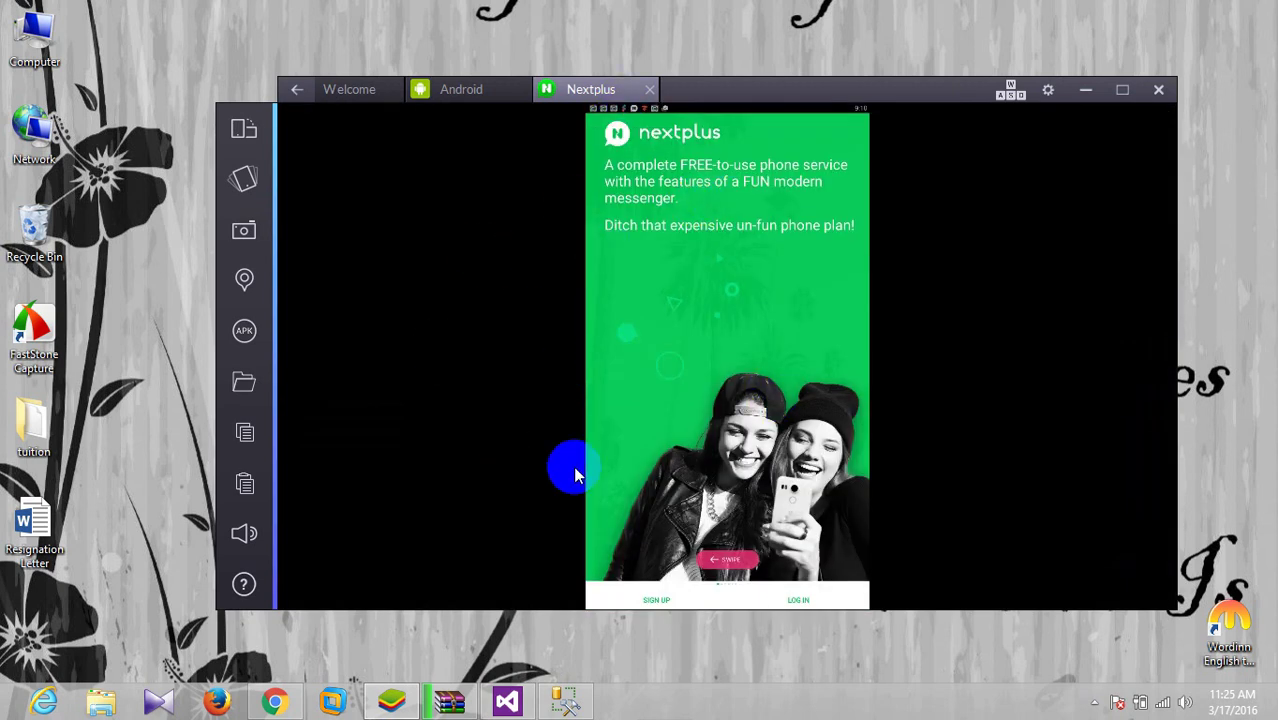
click(645, 597)
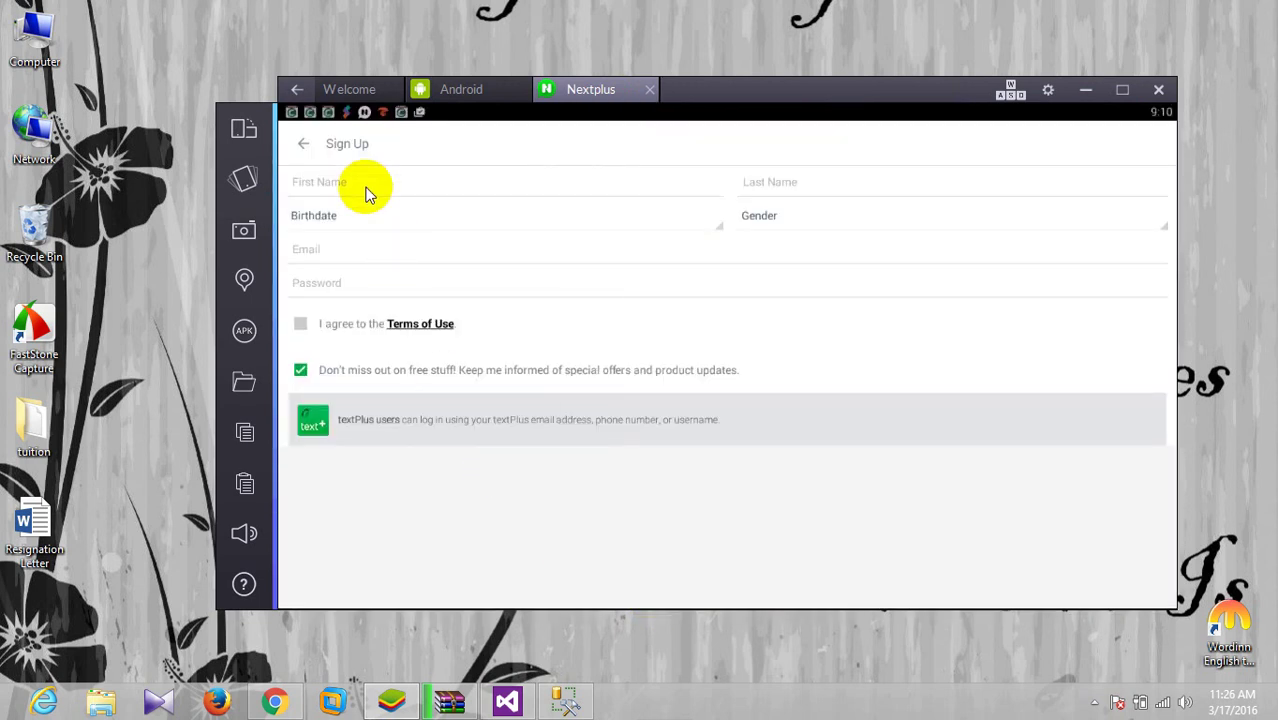
Enter the first name and last name on the Nextplus Sign Up form.
click(337, 172)
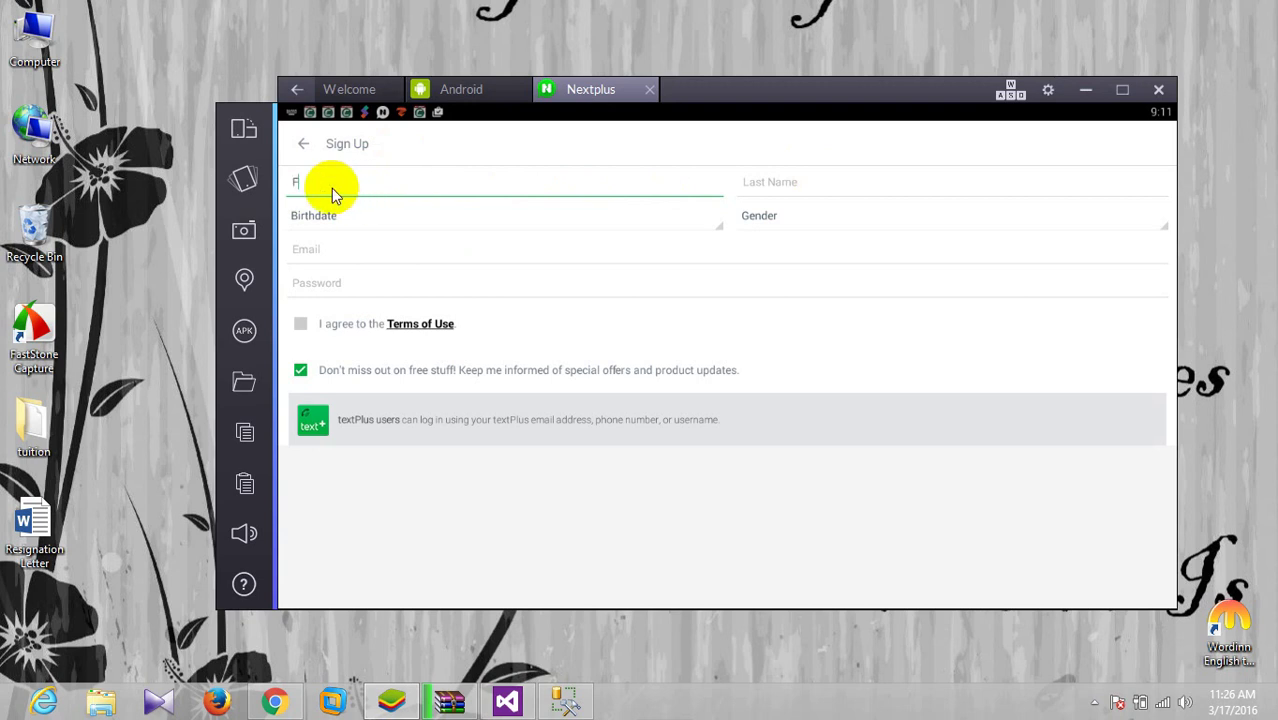
text(book)
key(Tab)
text(Us)
key(Tab)
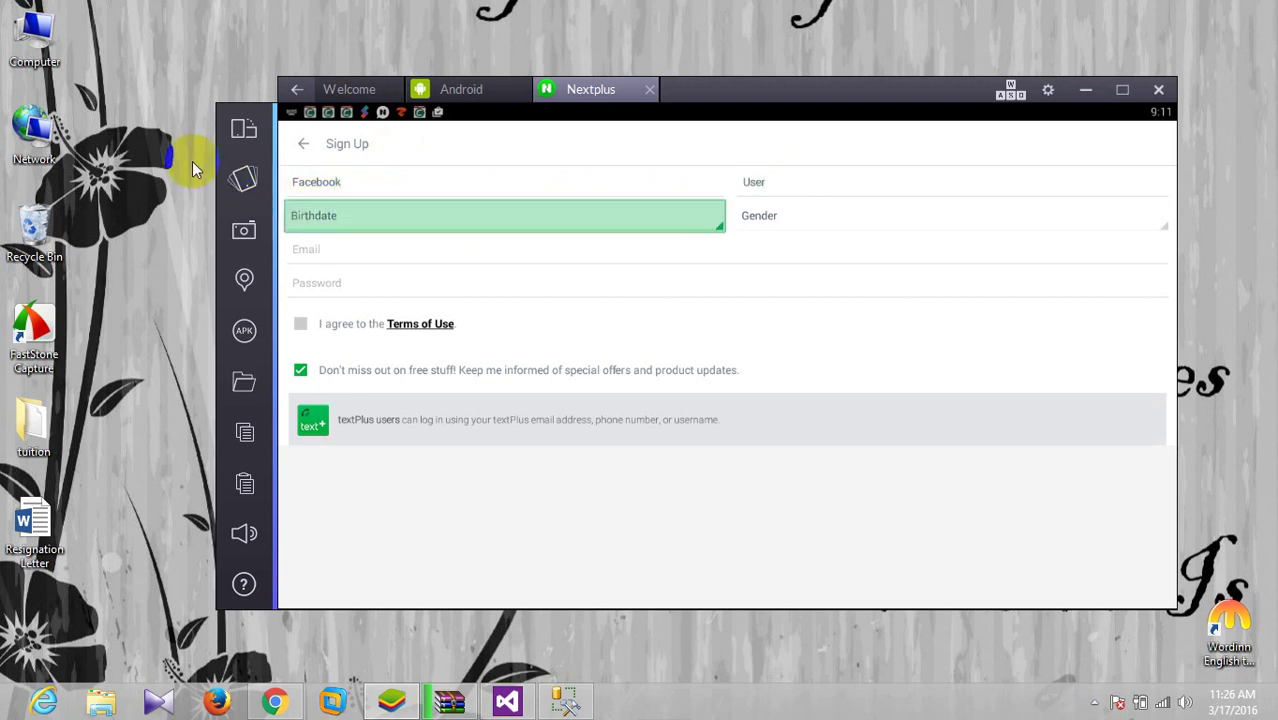
key(Tab)
key(Tab)
key(Tab)
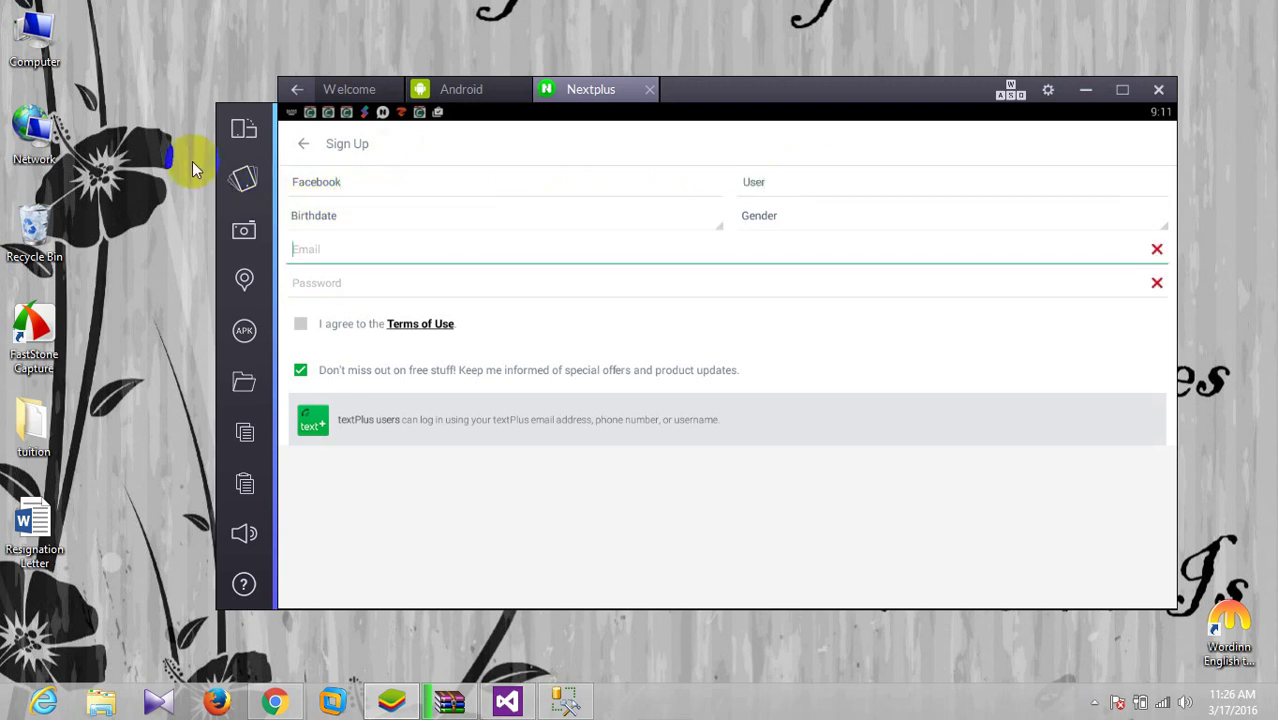
Set the birthdate to 3/9/1995 in the date picker and choose Male as gender.
click(336, 224)
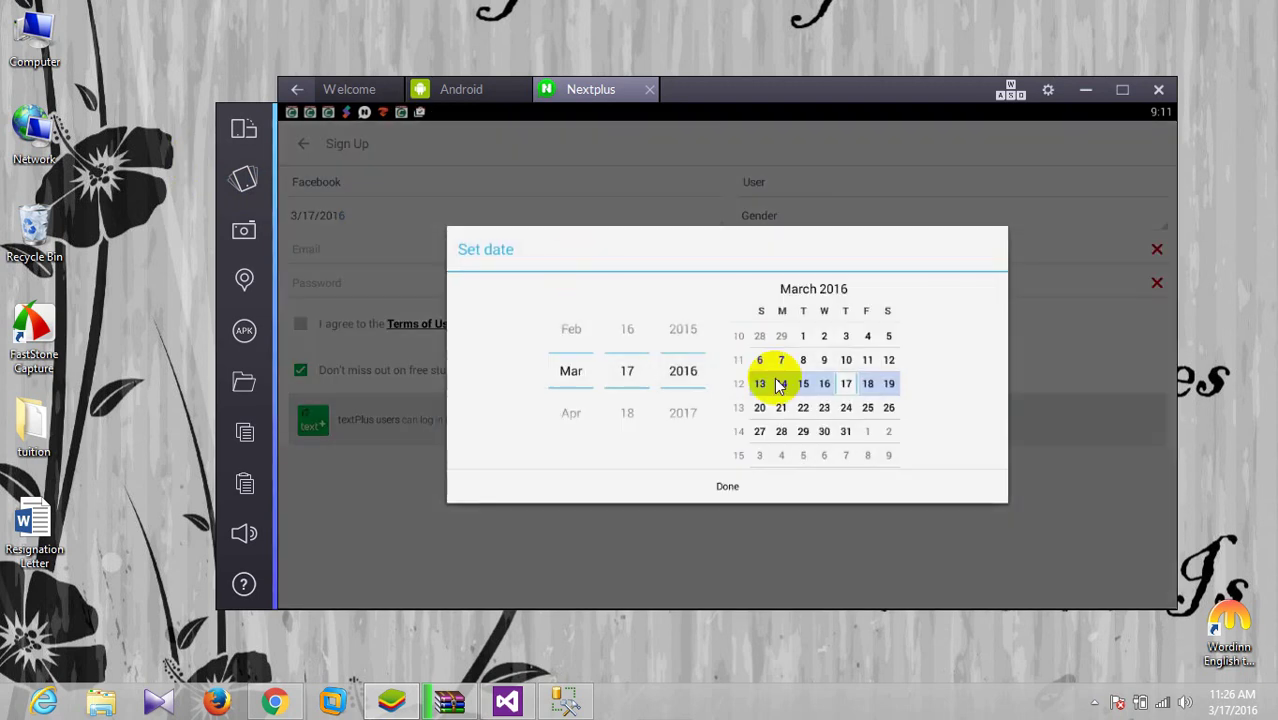
click(824, 359)
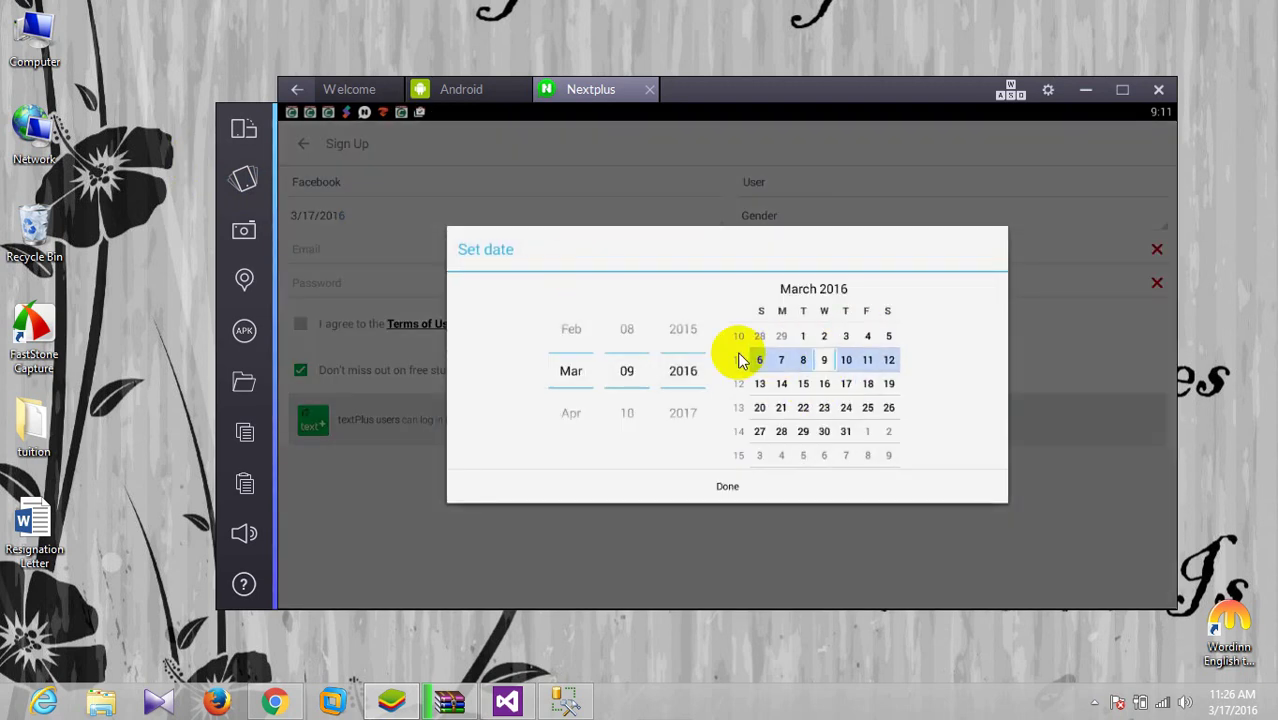
click(683, 333)
click(683, 333)
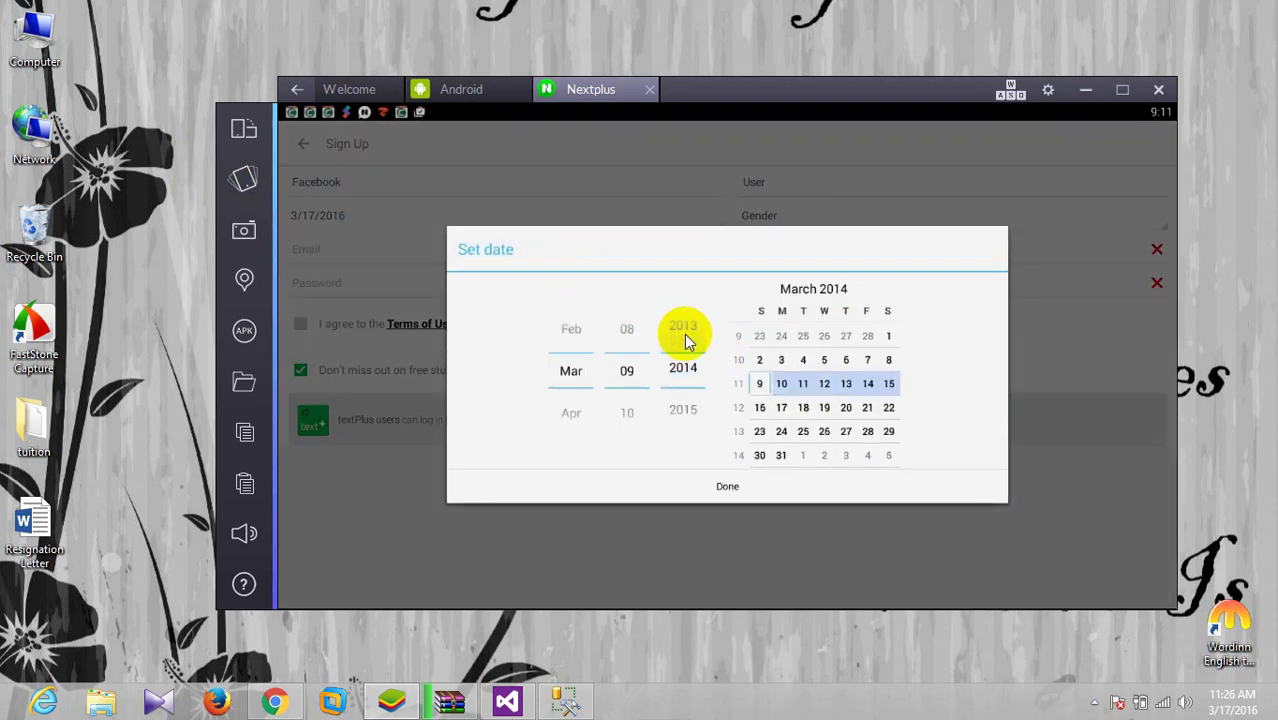
click(684, 335)
click(684, 335)
click(684, 335)
click(684, 335)
click(684, 335)
click(684, 335)
click(684, 335)
click(684, 335)
click(684, 335)
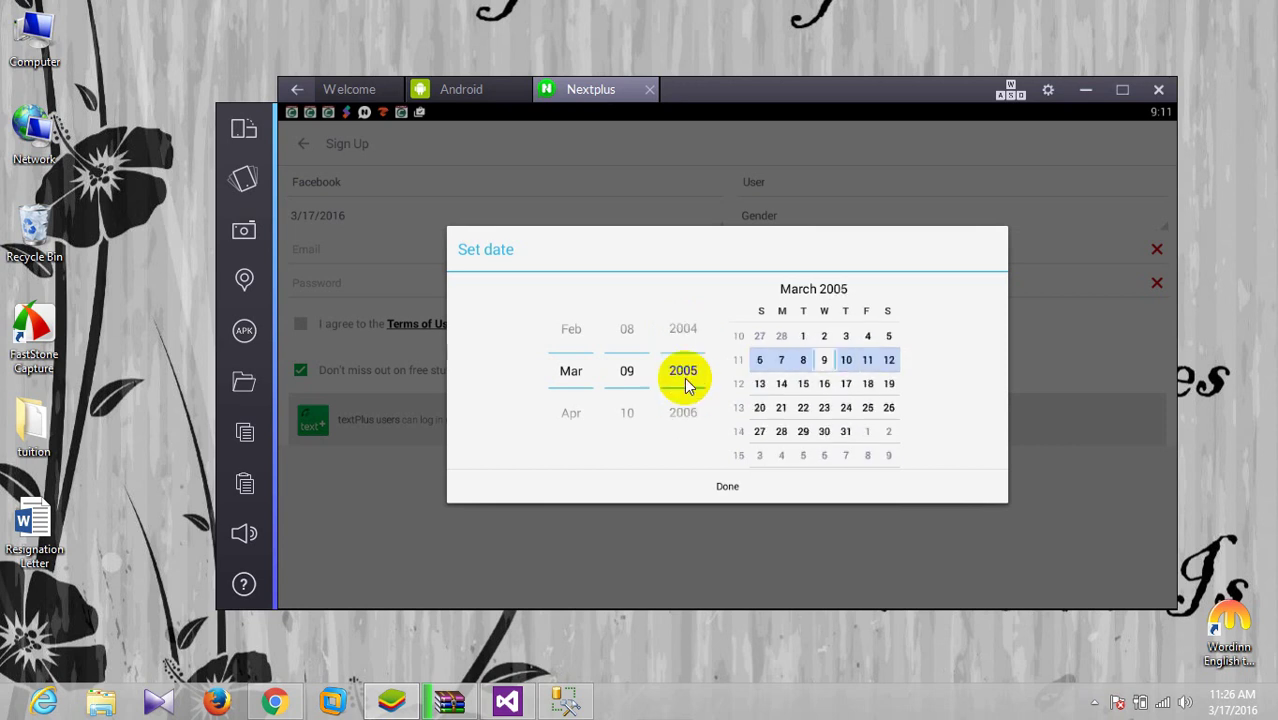
click(684, 321)
click(687, 323)
click(688, 322)
click(689, 321)
click(690, 321)
click(690, 321)
click(690, 321)
click(688, 324)
click(688, 324)
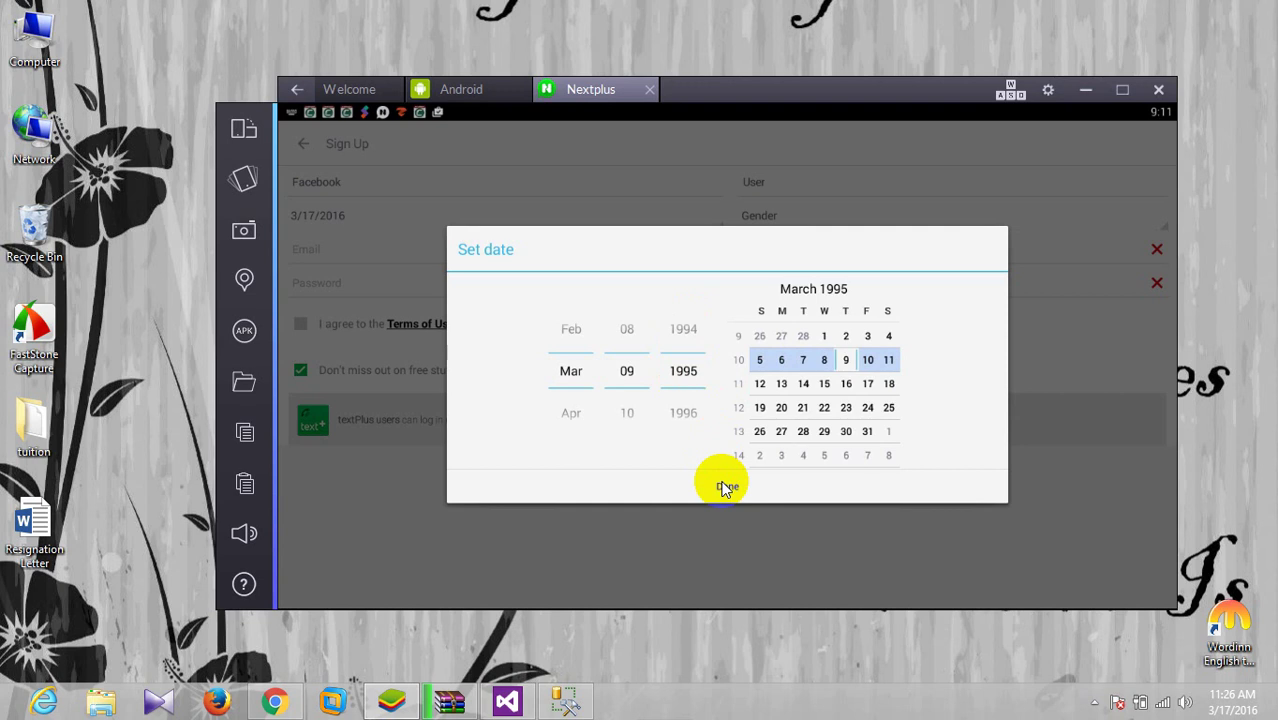
click(722, 485)
click(752, 218)
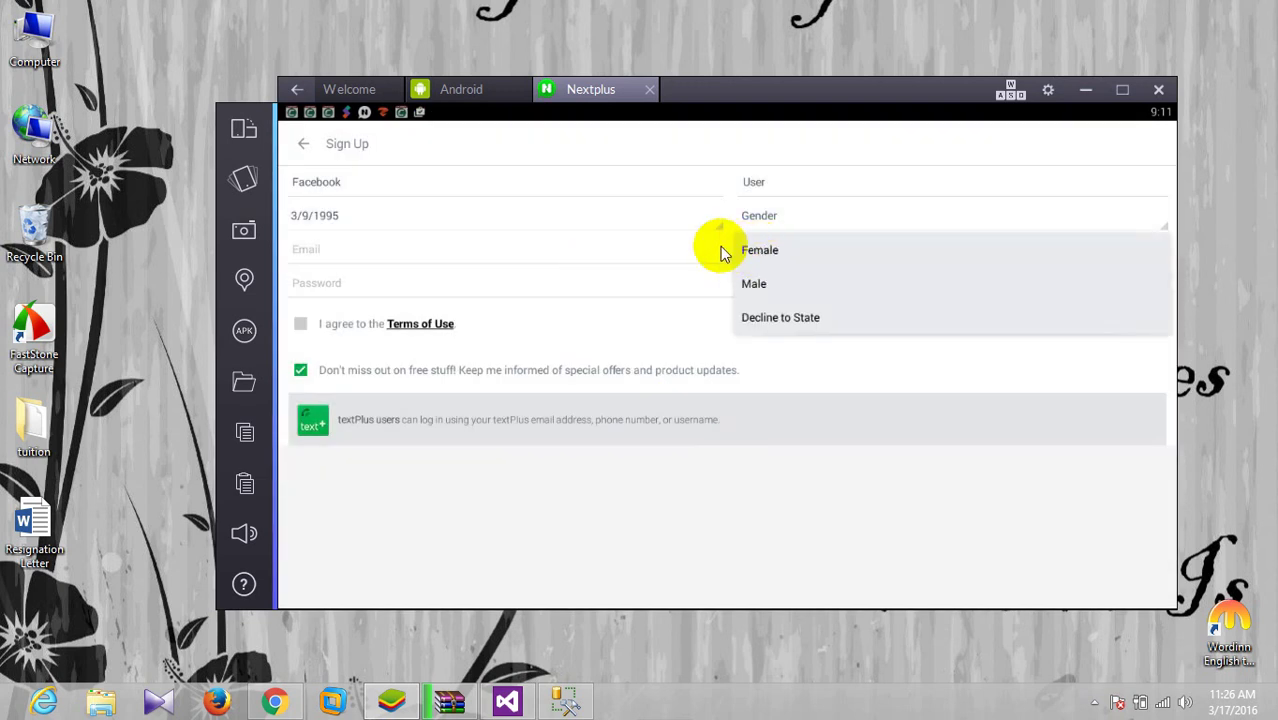
click(752, 290)
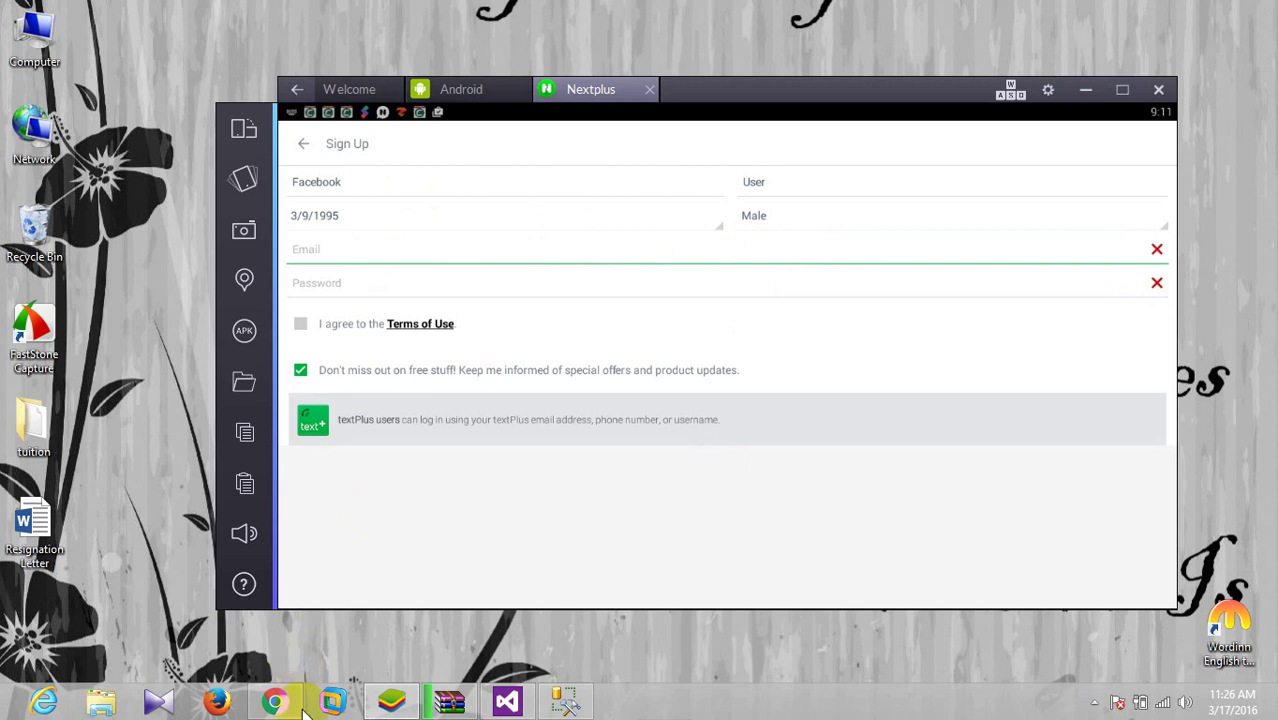
Open an incognito Chrome window showing a blank New Tab page.
click(272, 700)
click(188, 38)
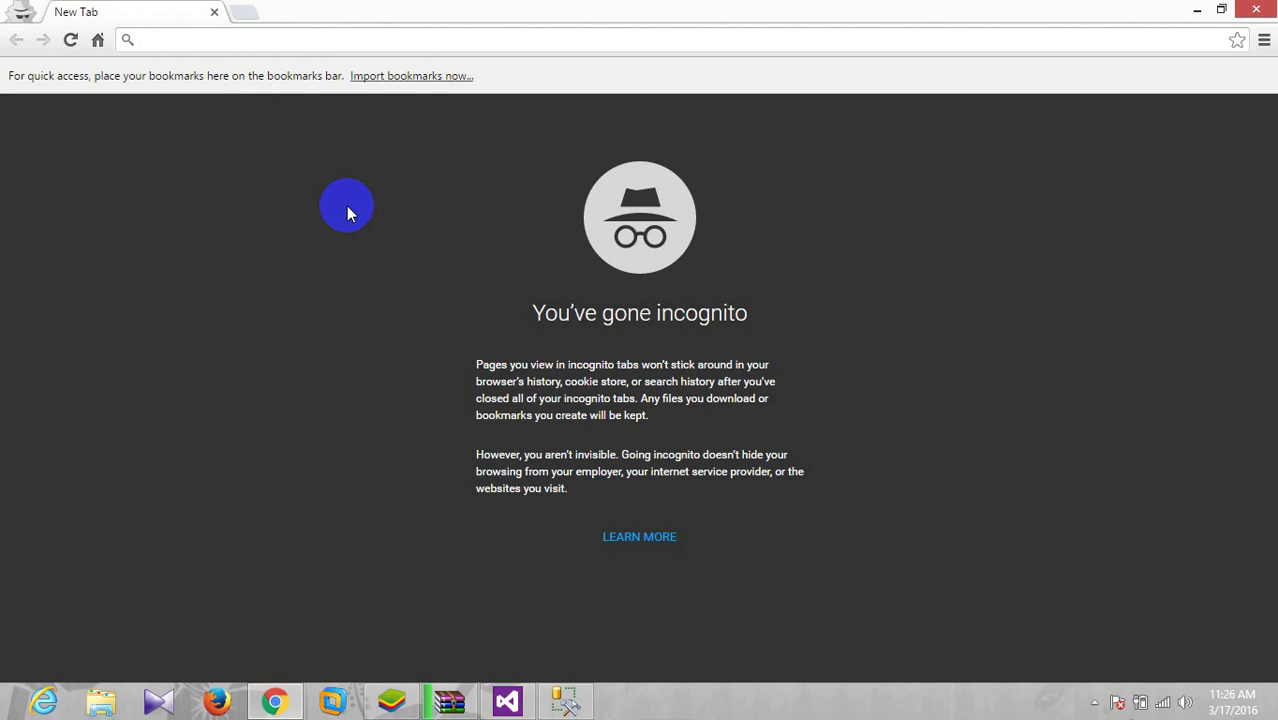
click(391, 700)
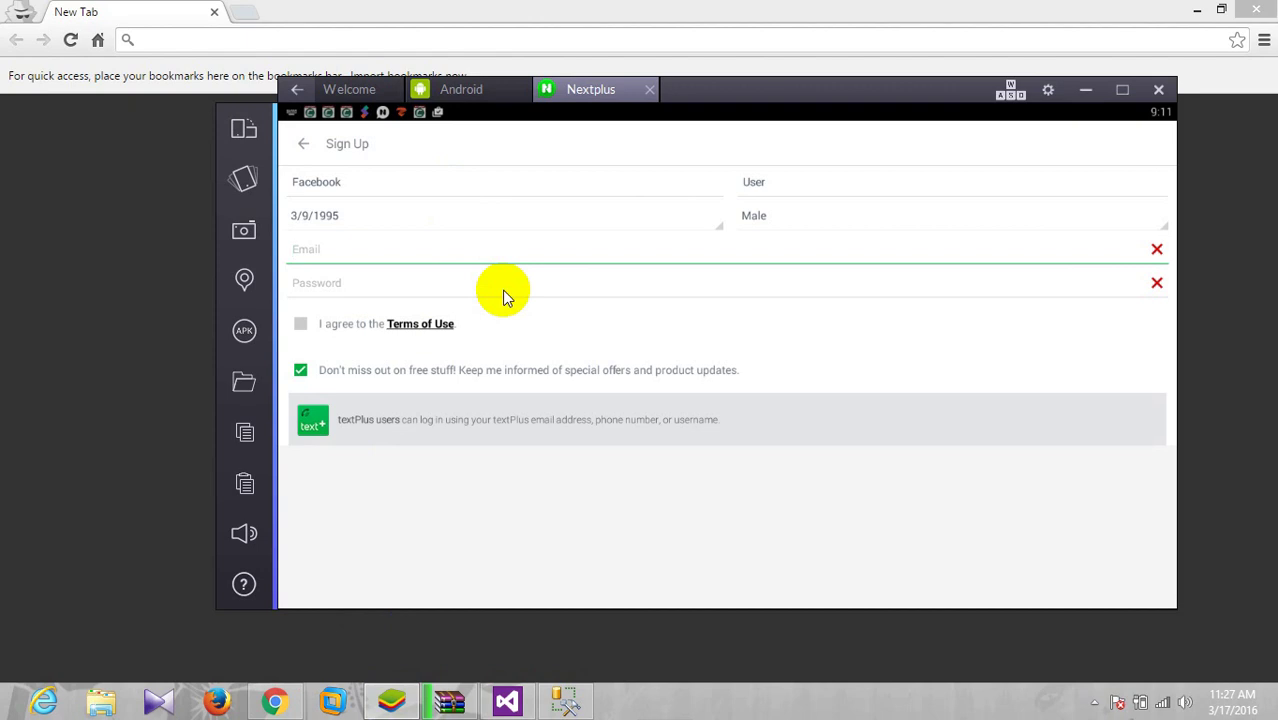
click(183, 40)
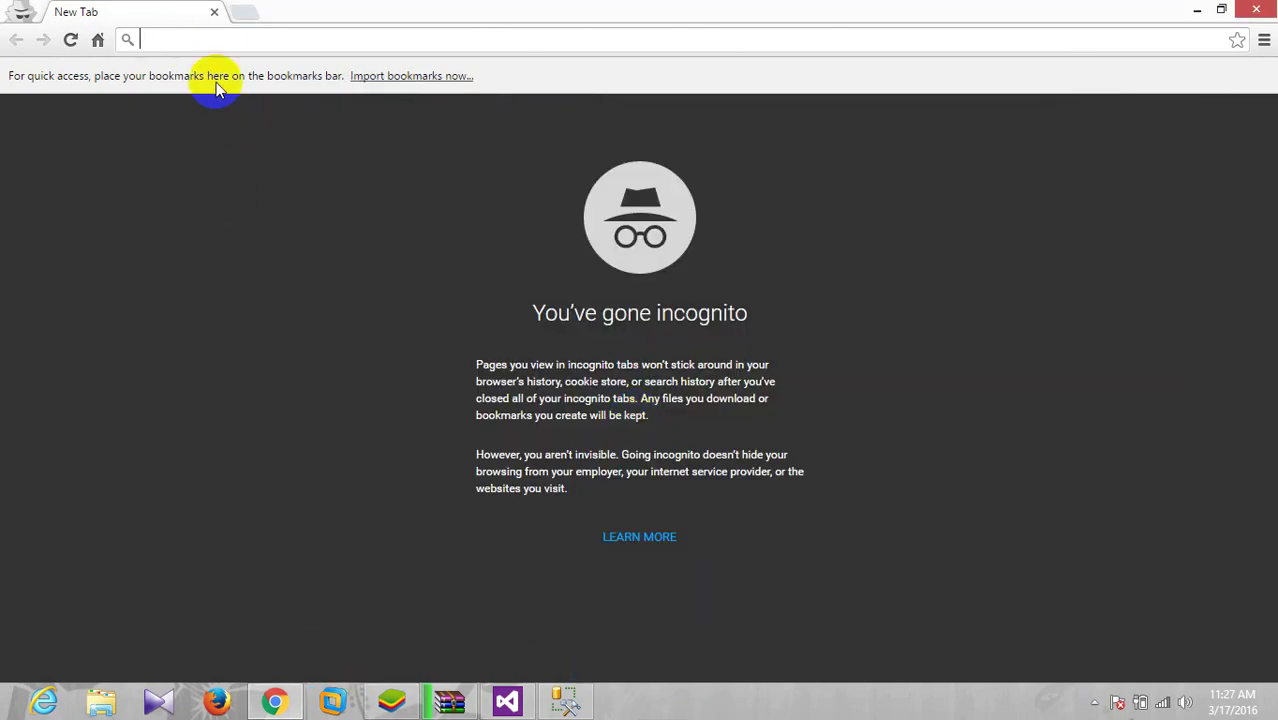
Load getmail.com in the incognito tab.
click(206, 38)
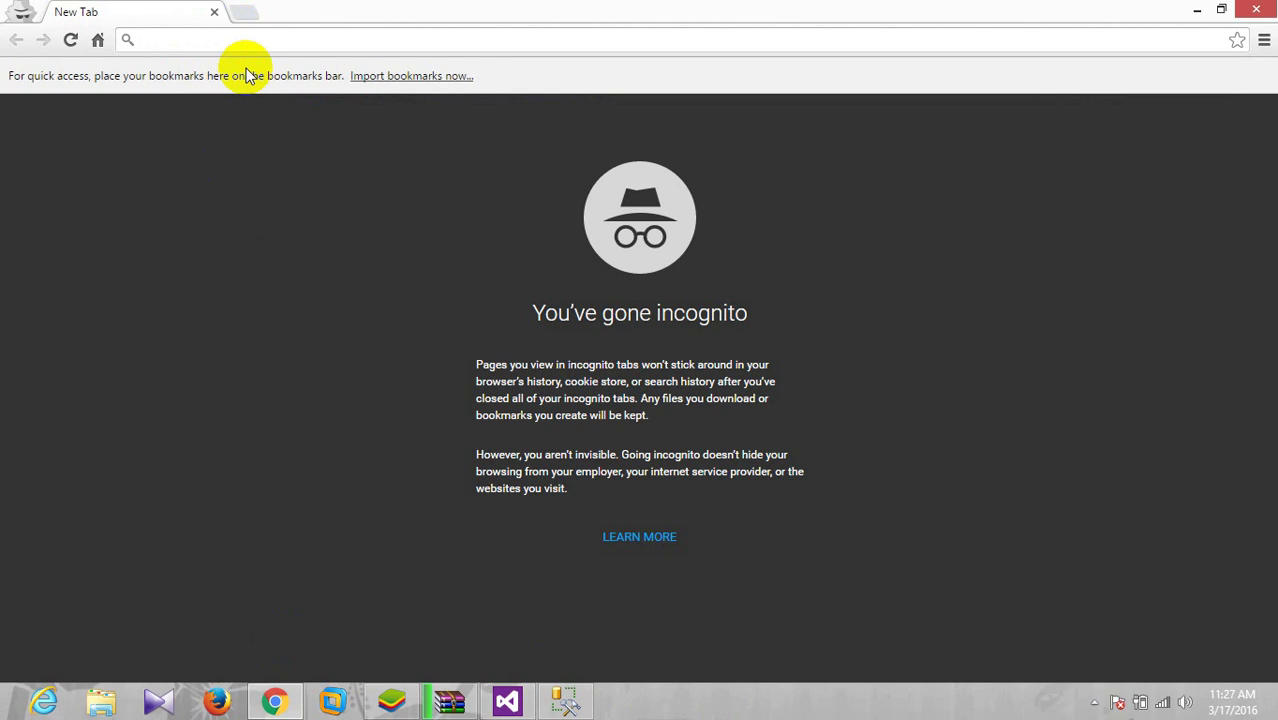
text(getmail.com)
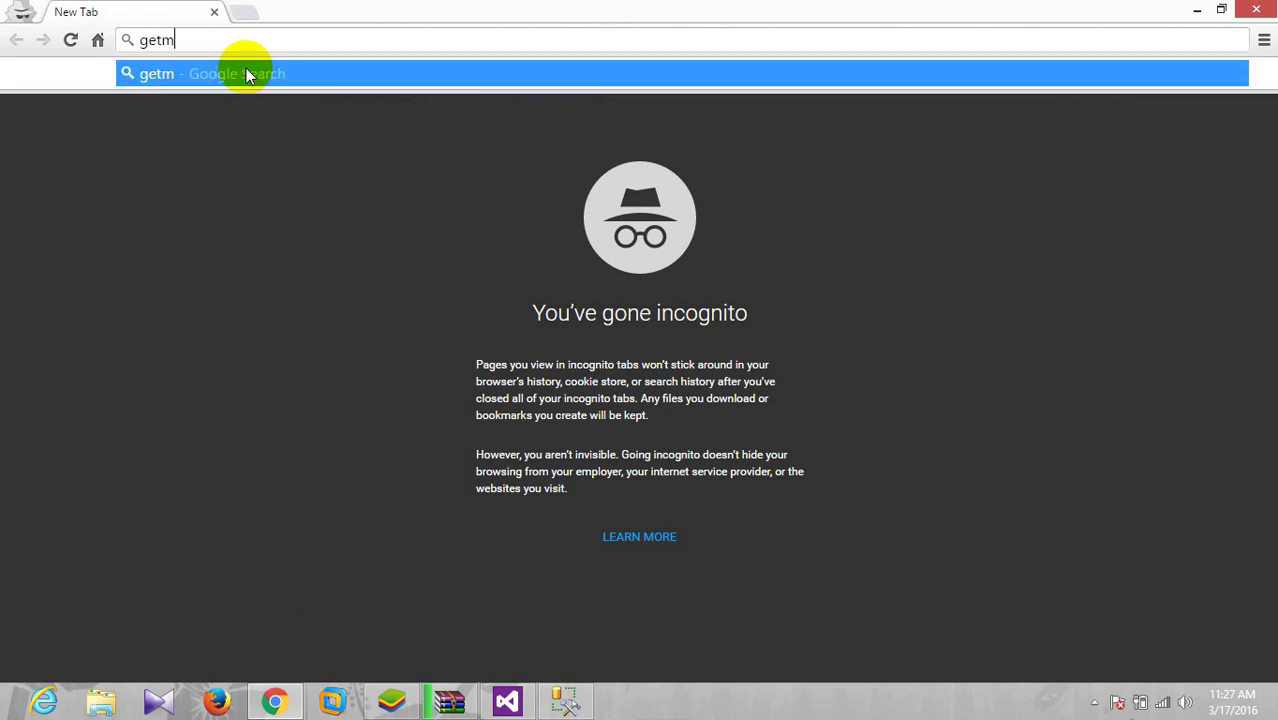
click(250, 74)
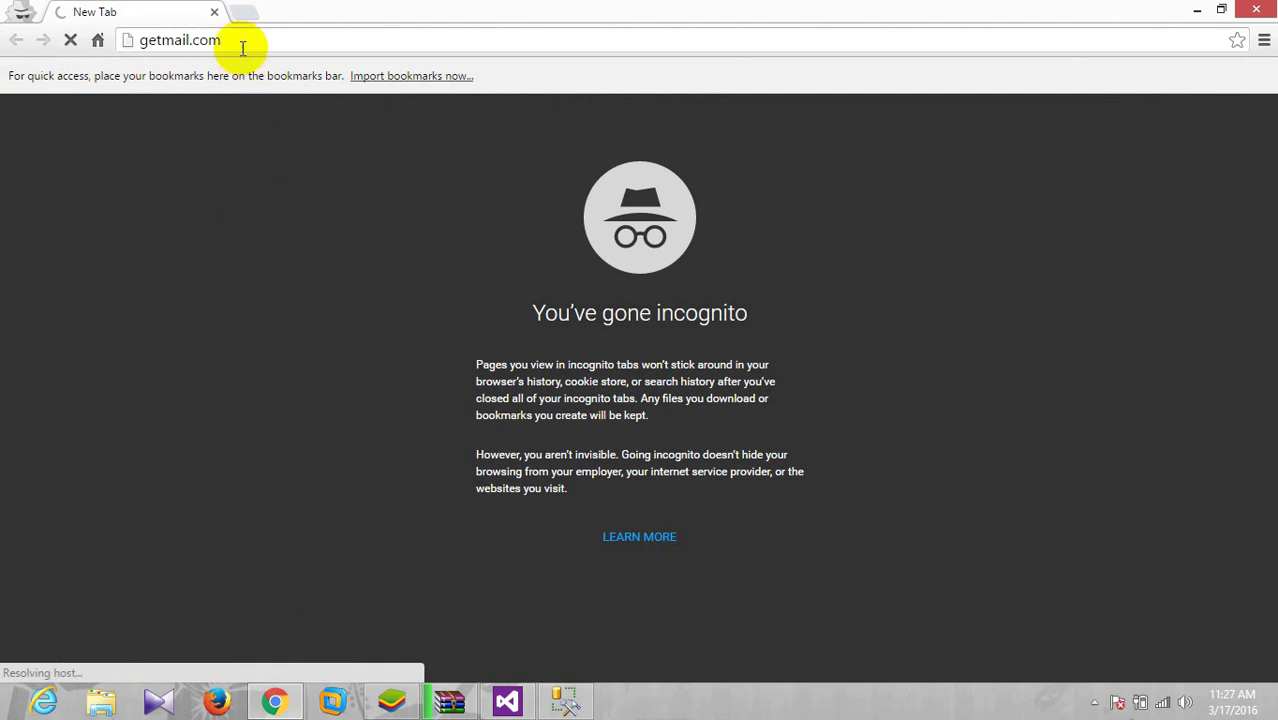
Open facebook.com in a second incognito tab, then return to the temporary mail site.
click(243, 11)
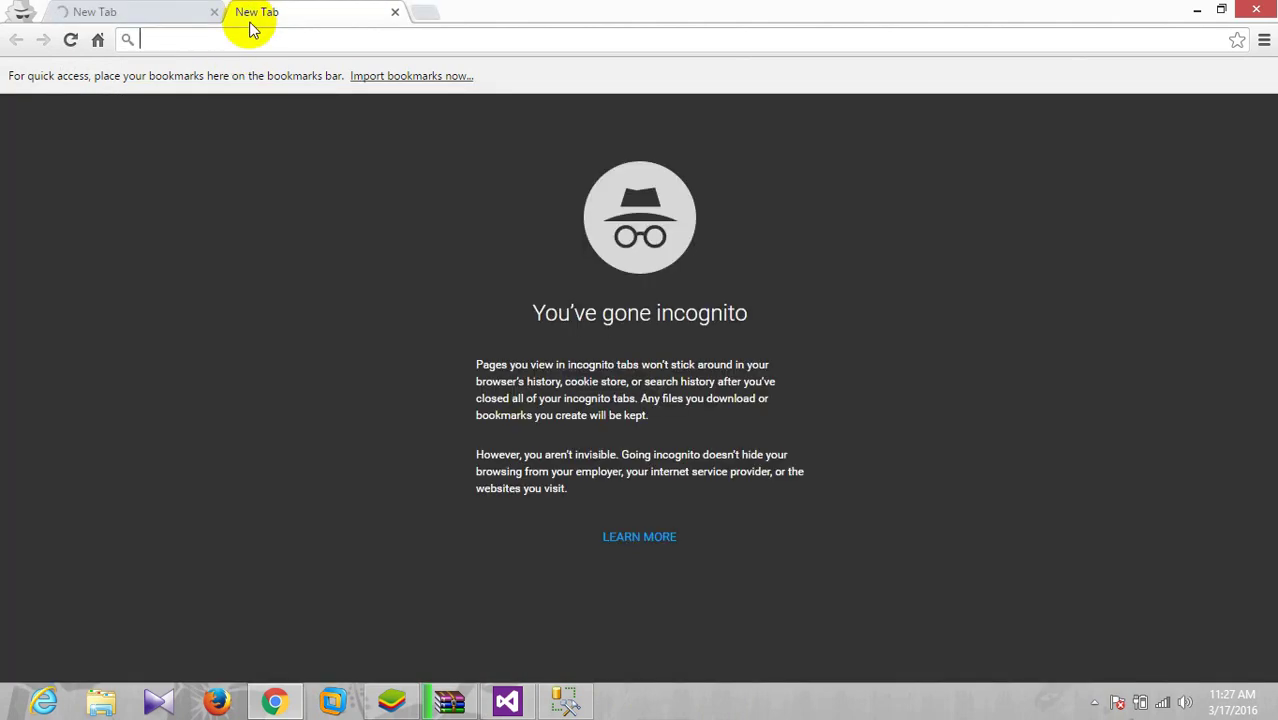
text(facebook.com)
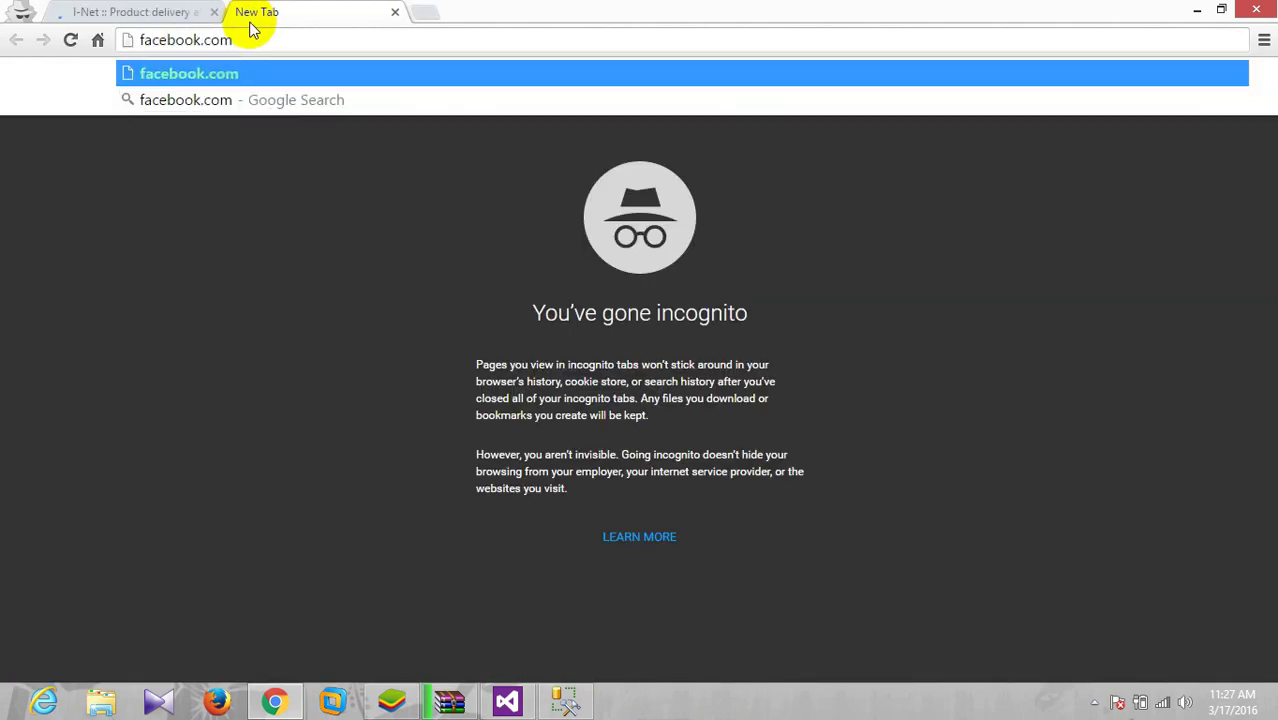
key(Return)
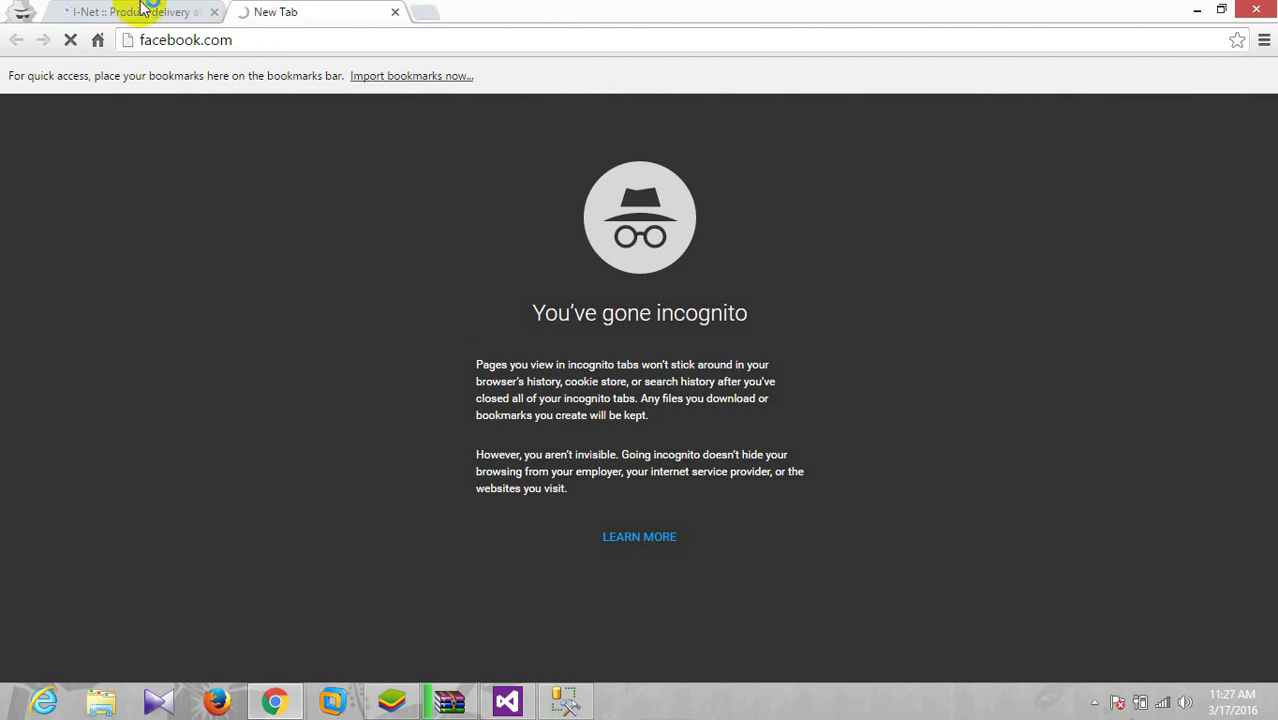
click(140, 11)
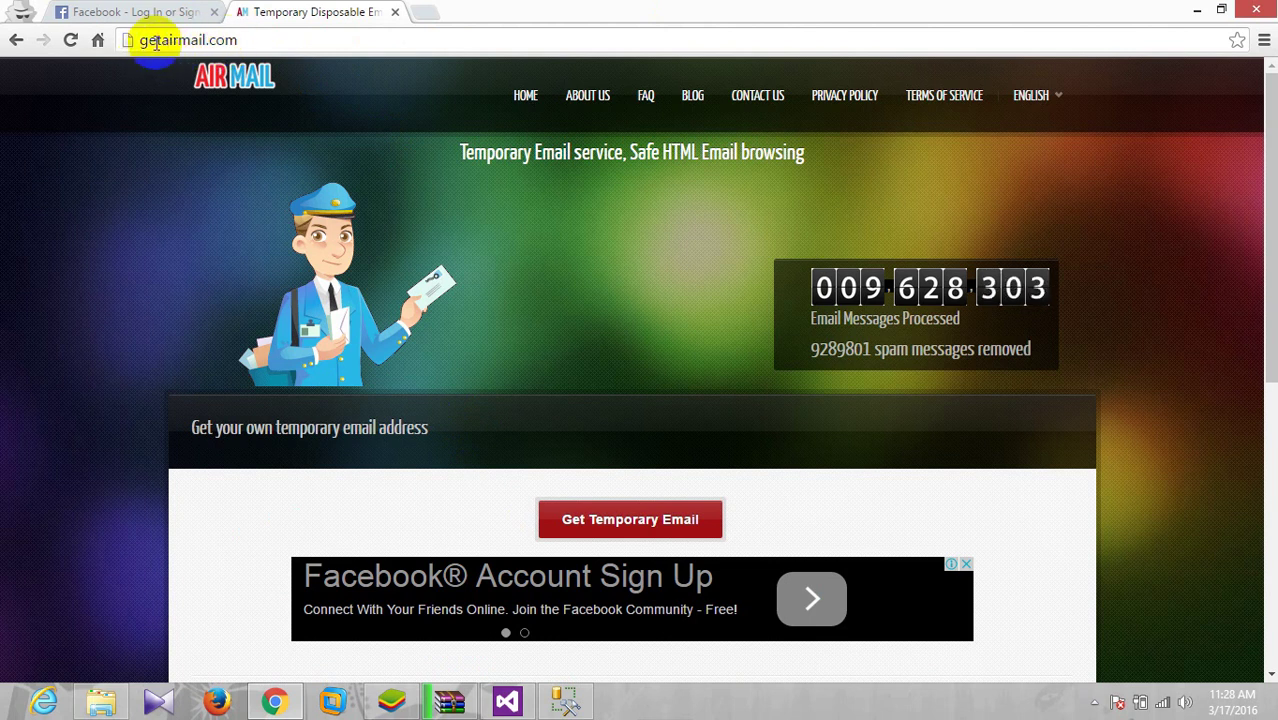
scroll(590, 449, down, 1)
Generate a temporary AirMail email address and copy it to the clipboard.
click(548, 428)
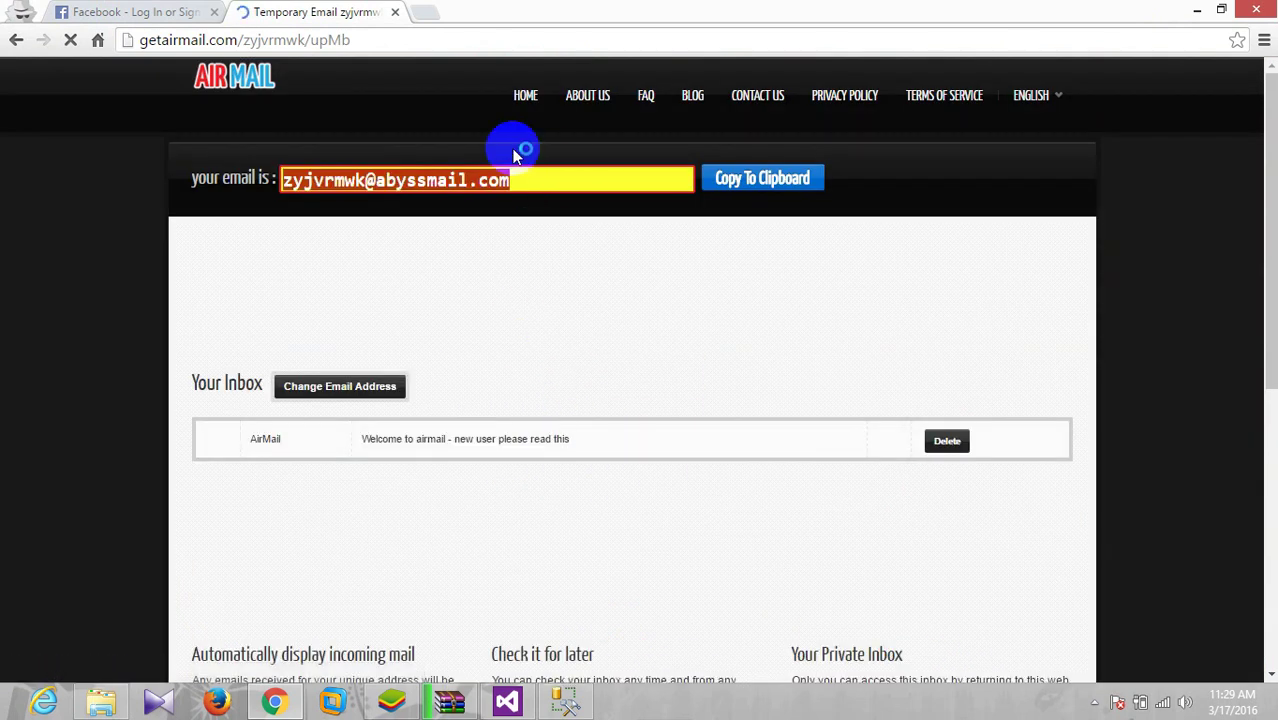
click(748, 188)
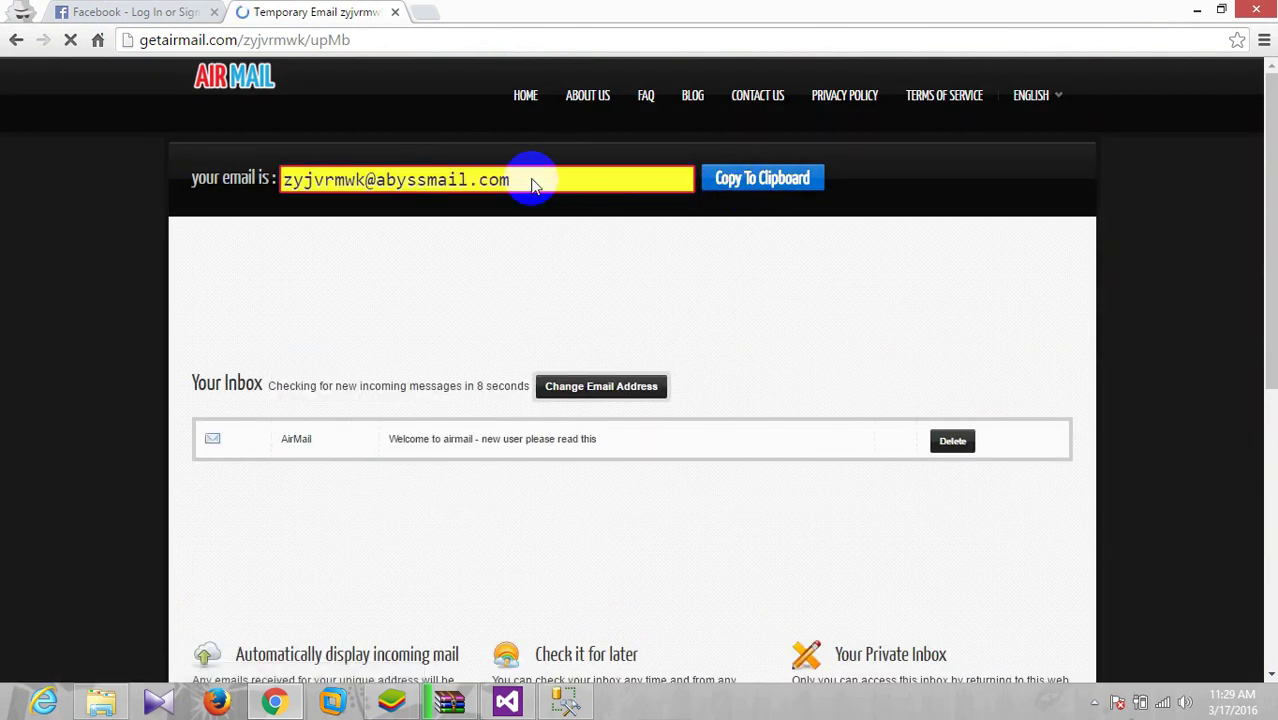
click(727, 177)
click(1197, 10)
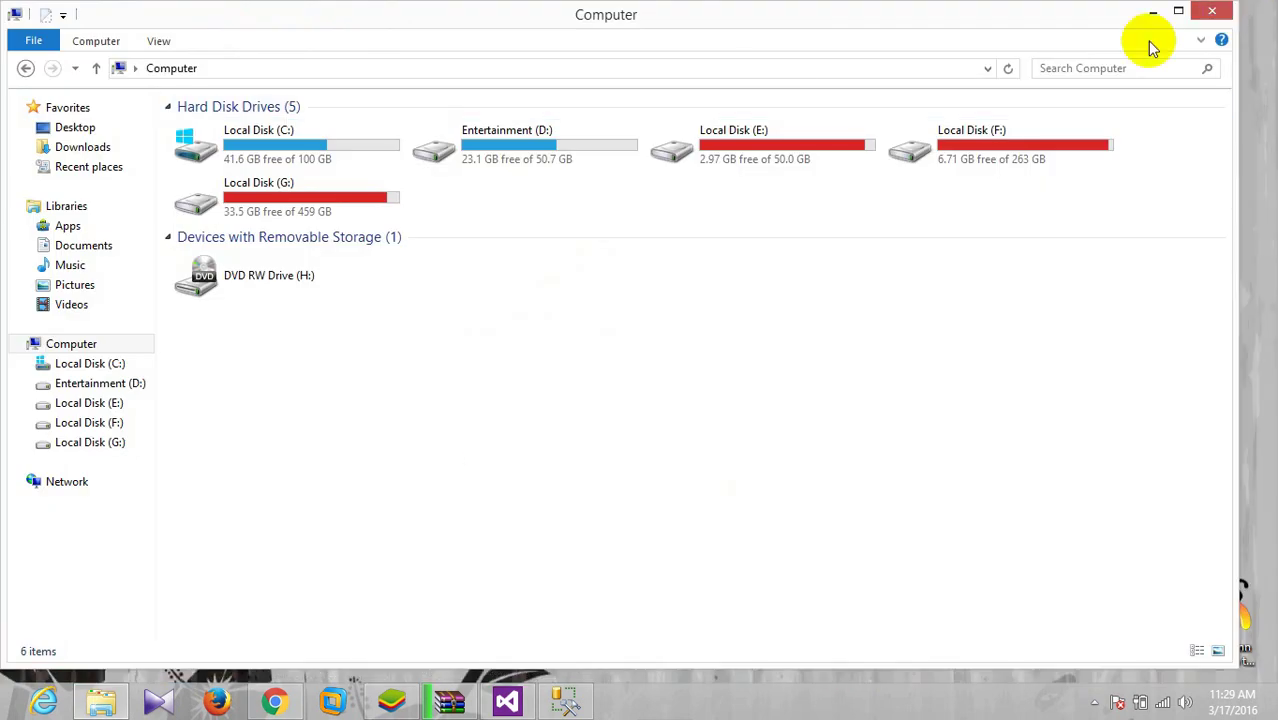
click(1152, 12)
Back on AirMail, select the full temporary address and copy it again.
click(418, 247)
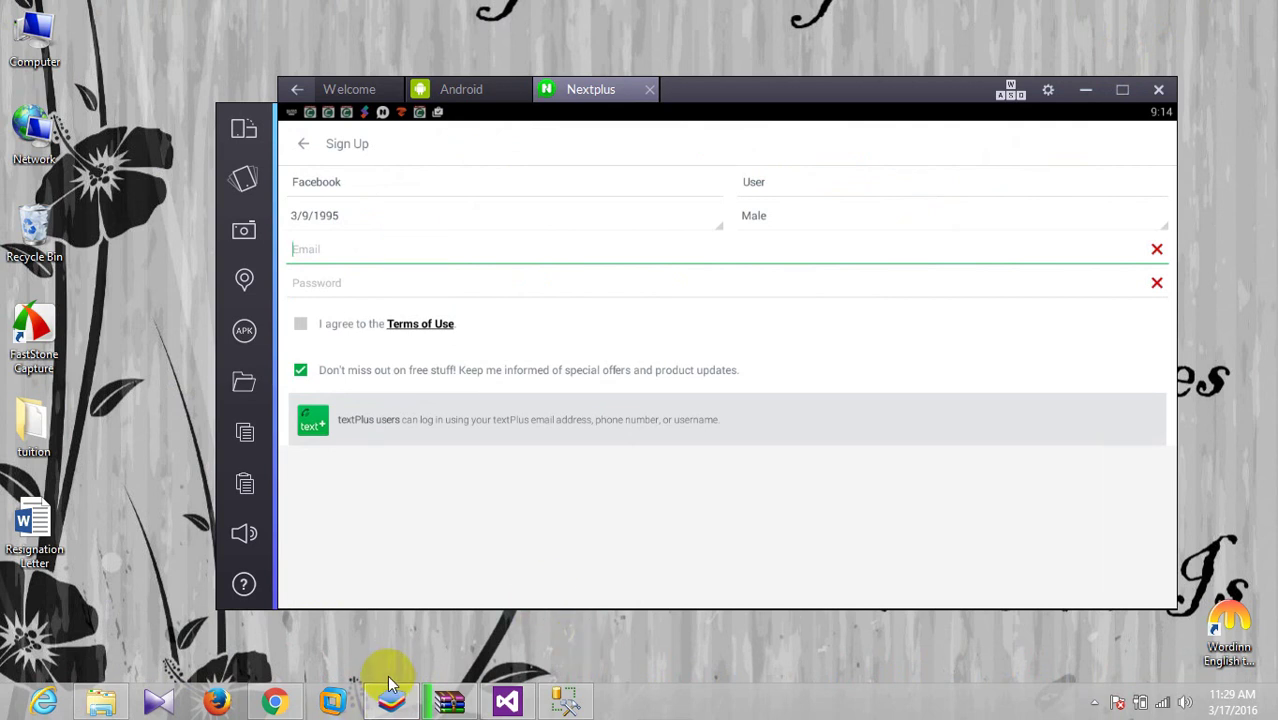
click(275, 700)
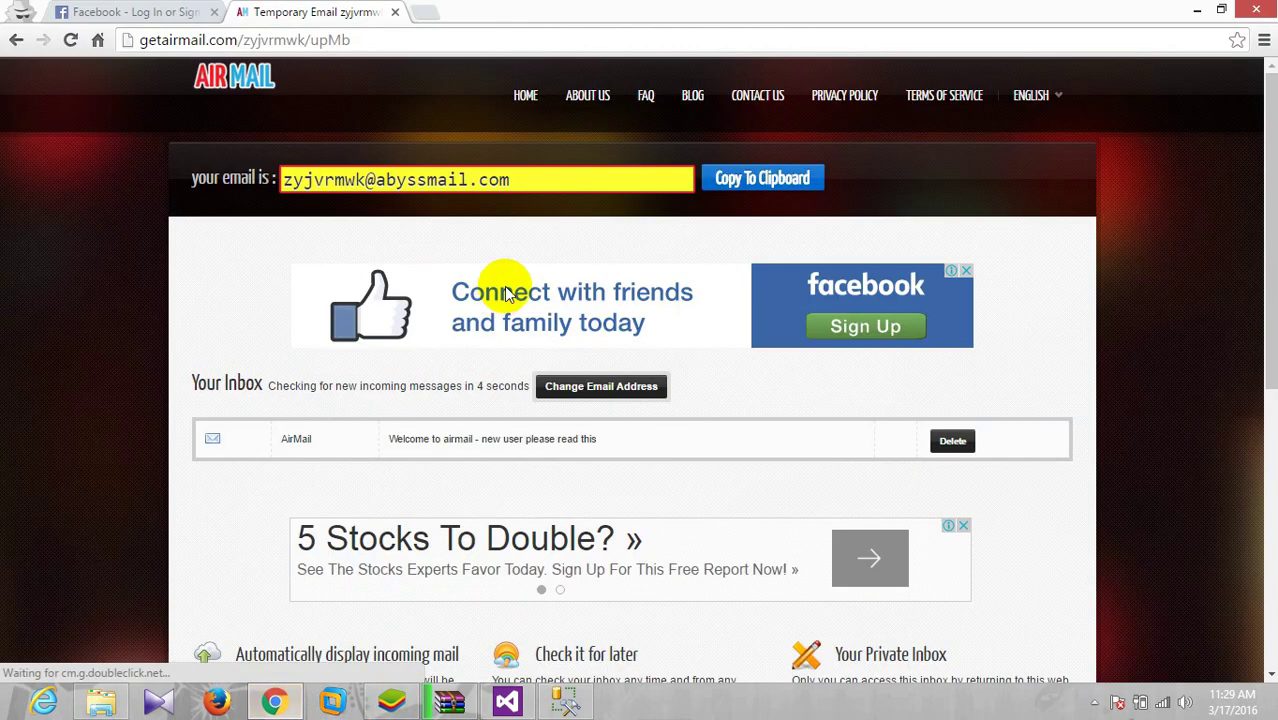
click(728, 178)
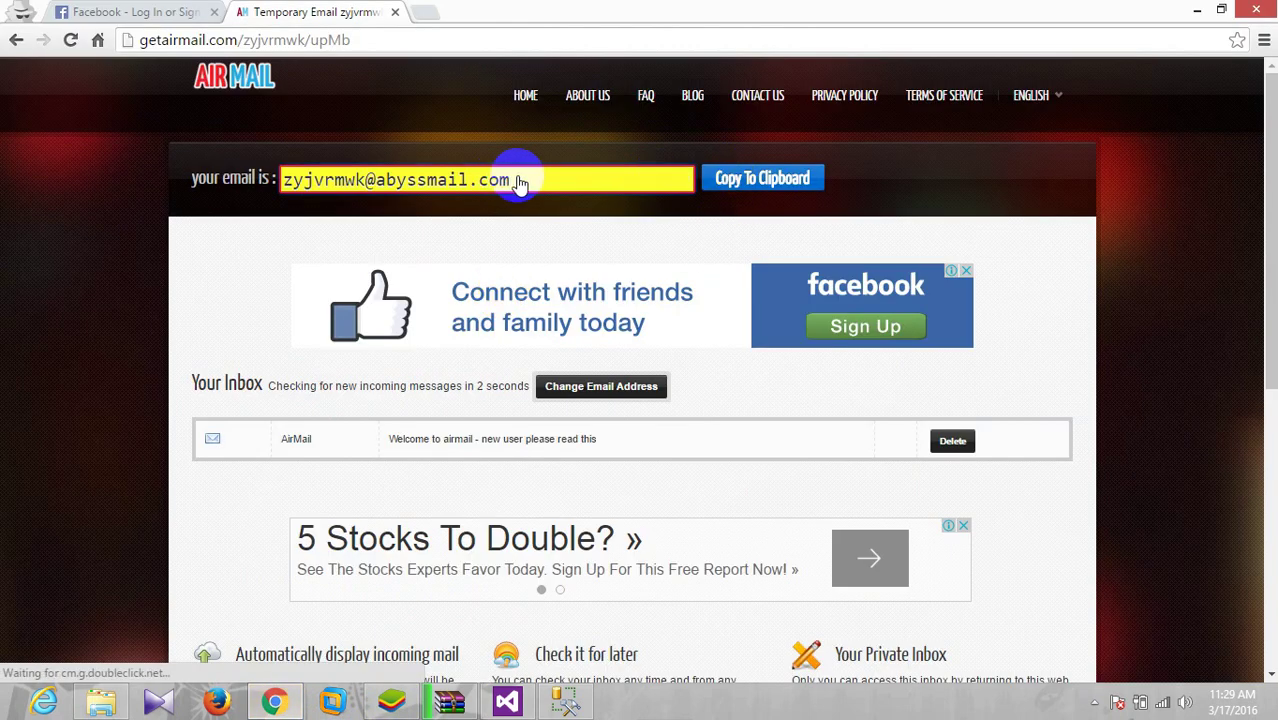
drag(502, 180, 263, 178)
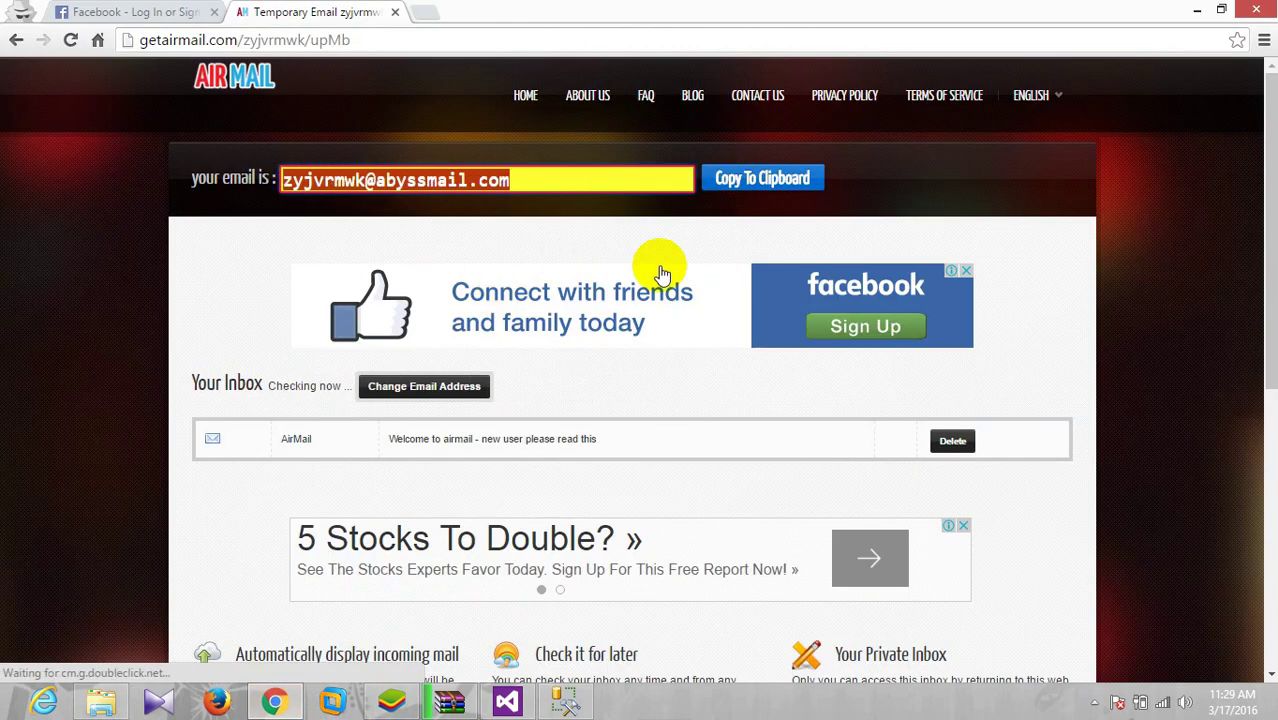
click(708, 178)
click(724, 179)
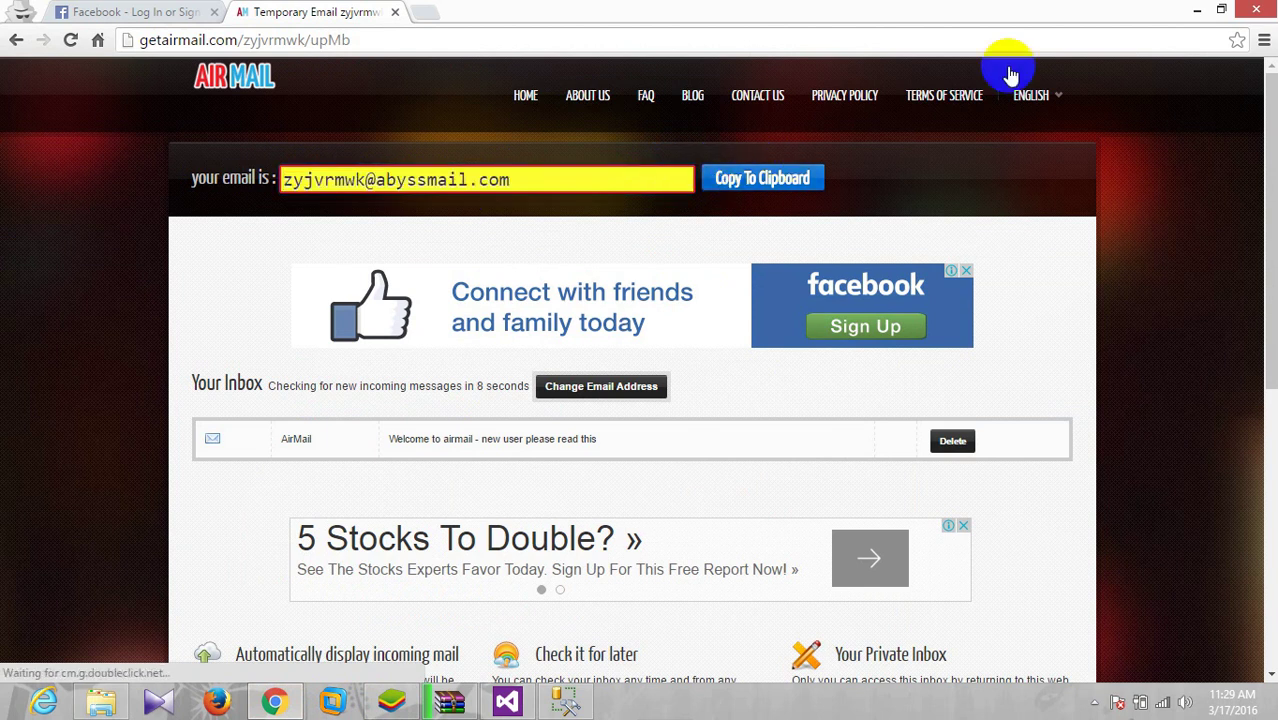
Submit the Nextplus sign-up and open the More page showing the assigned US number.
click(1199, 10)
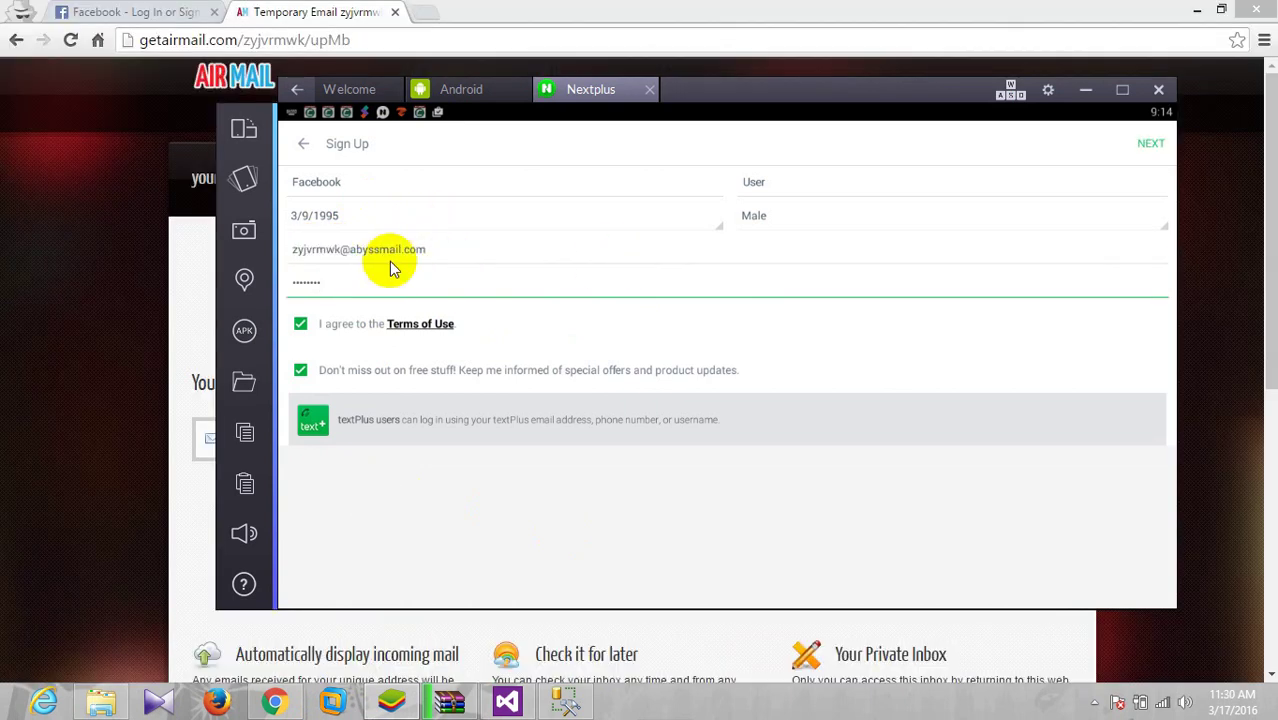
click(1145, 145)
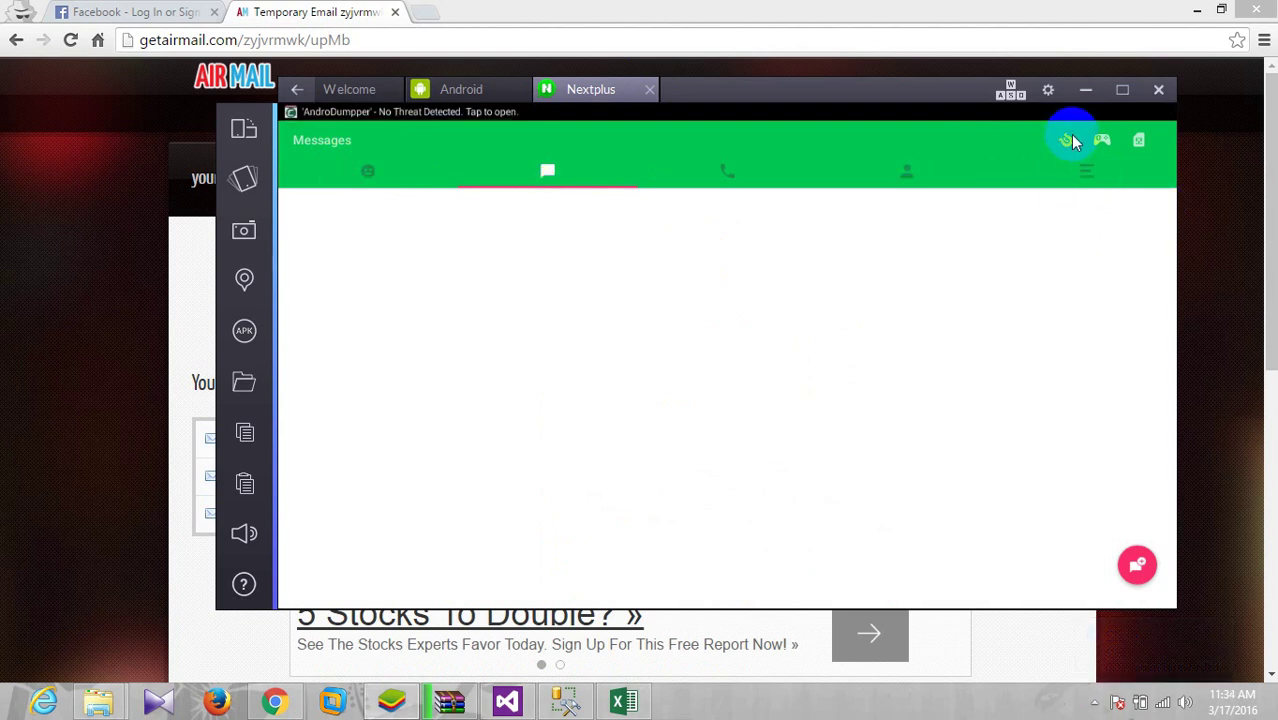
click(1088, 171)
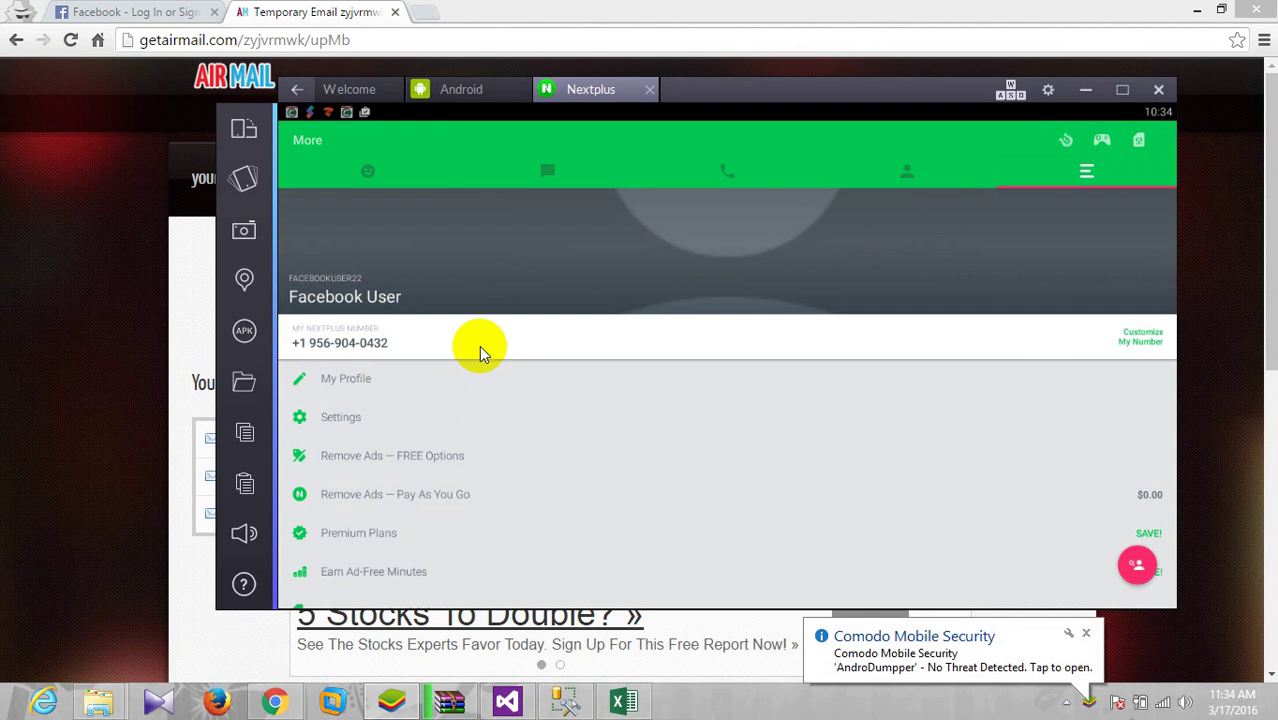
Open AirMail's Confirm Your Email message, confirm the Nextplus address, and close that tab.
click(172, 268)
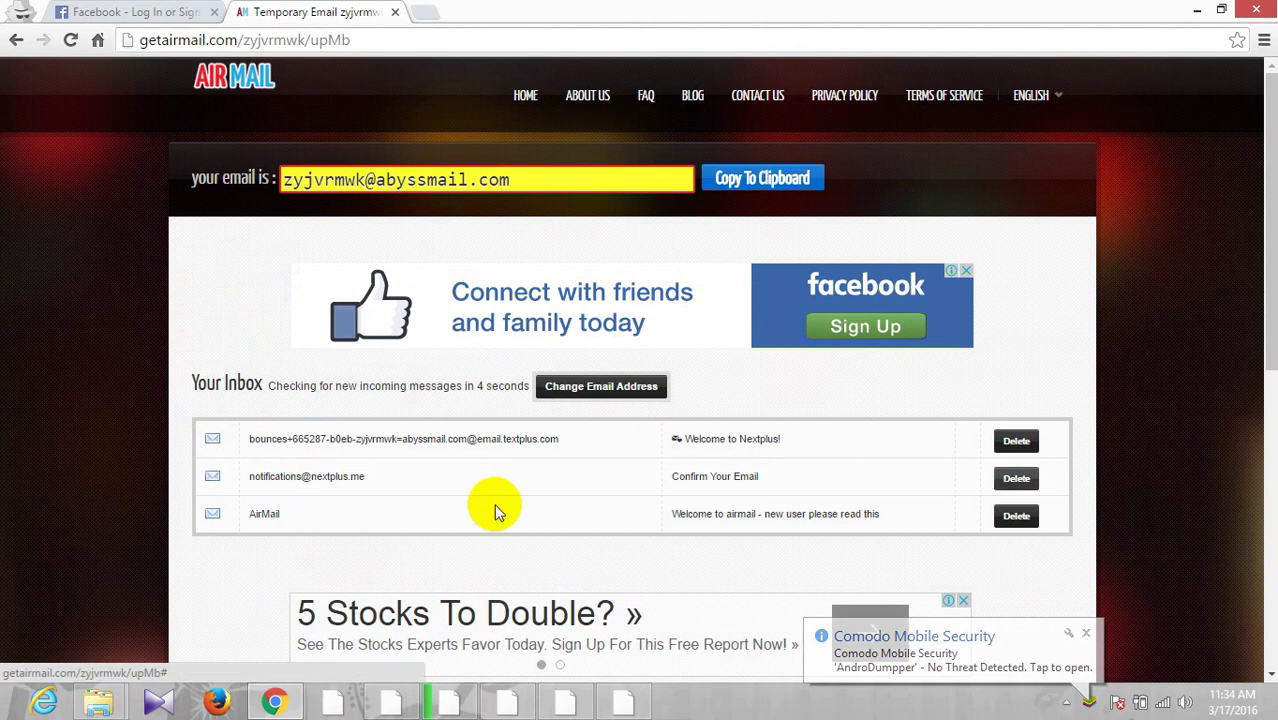
click(690, 477)
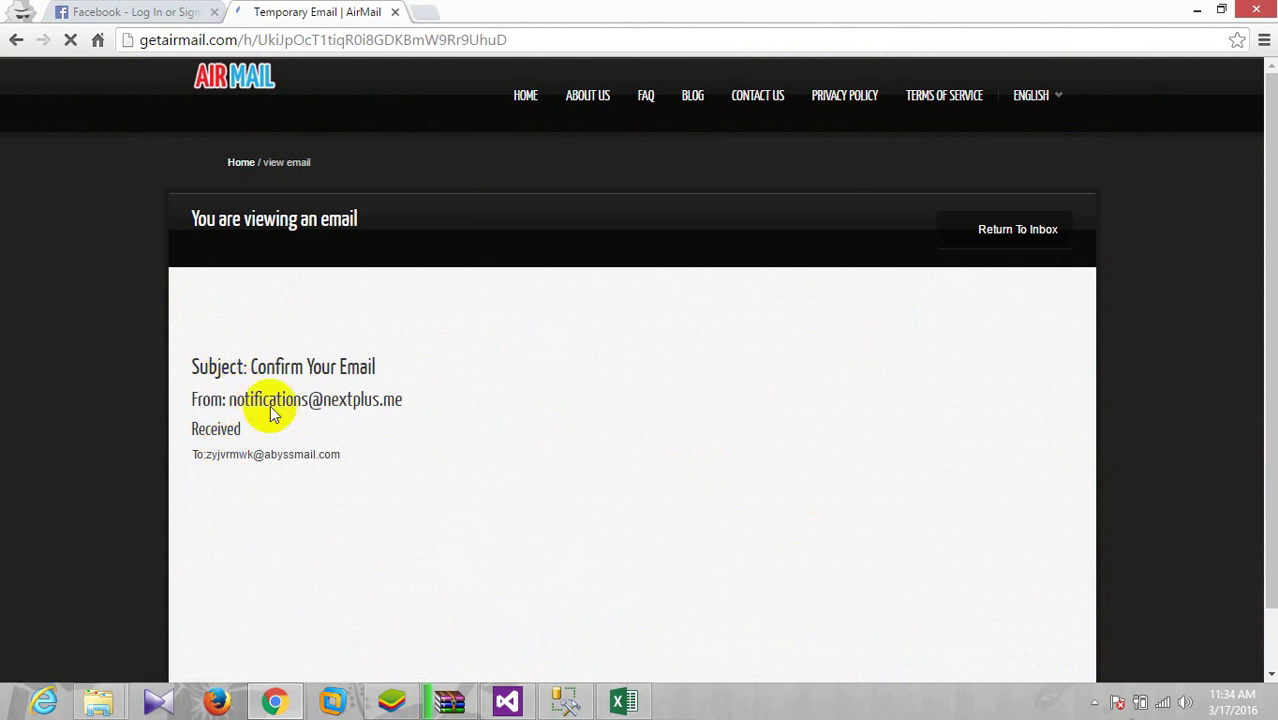
scroll(600, 362, down, 2)
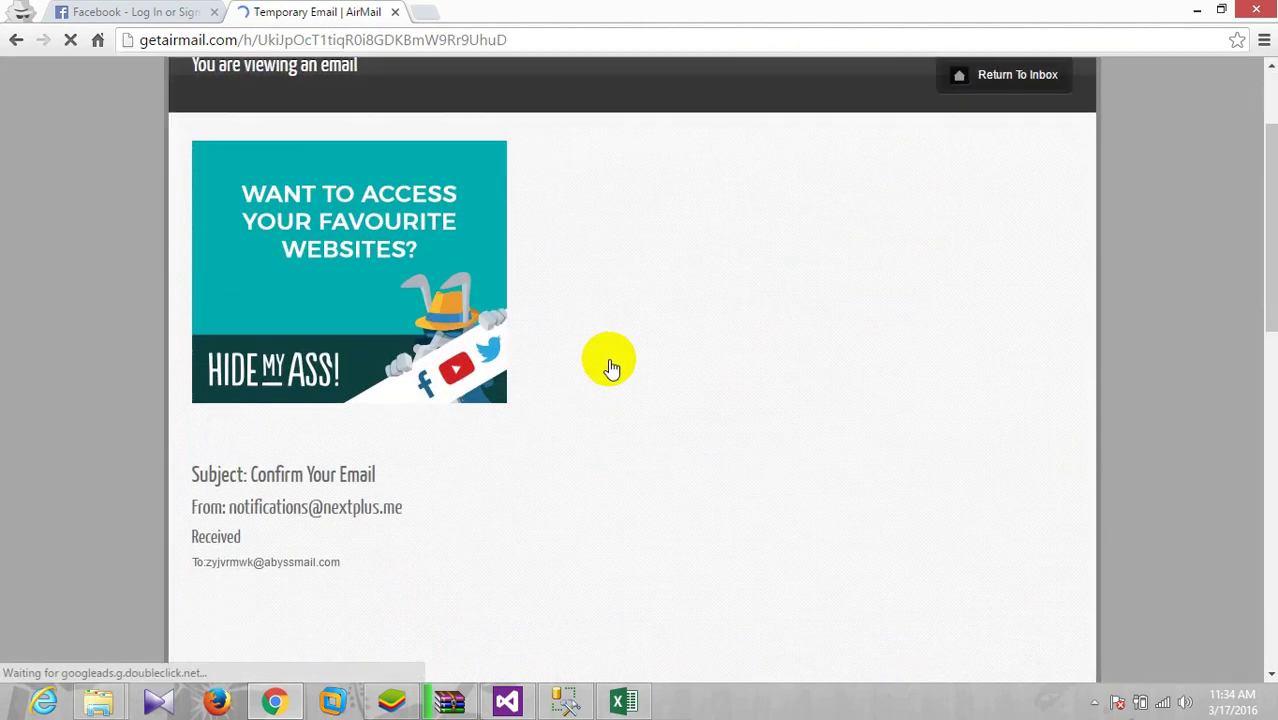
scroll(565, 377, down, 4)
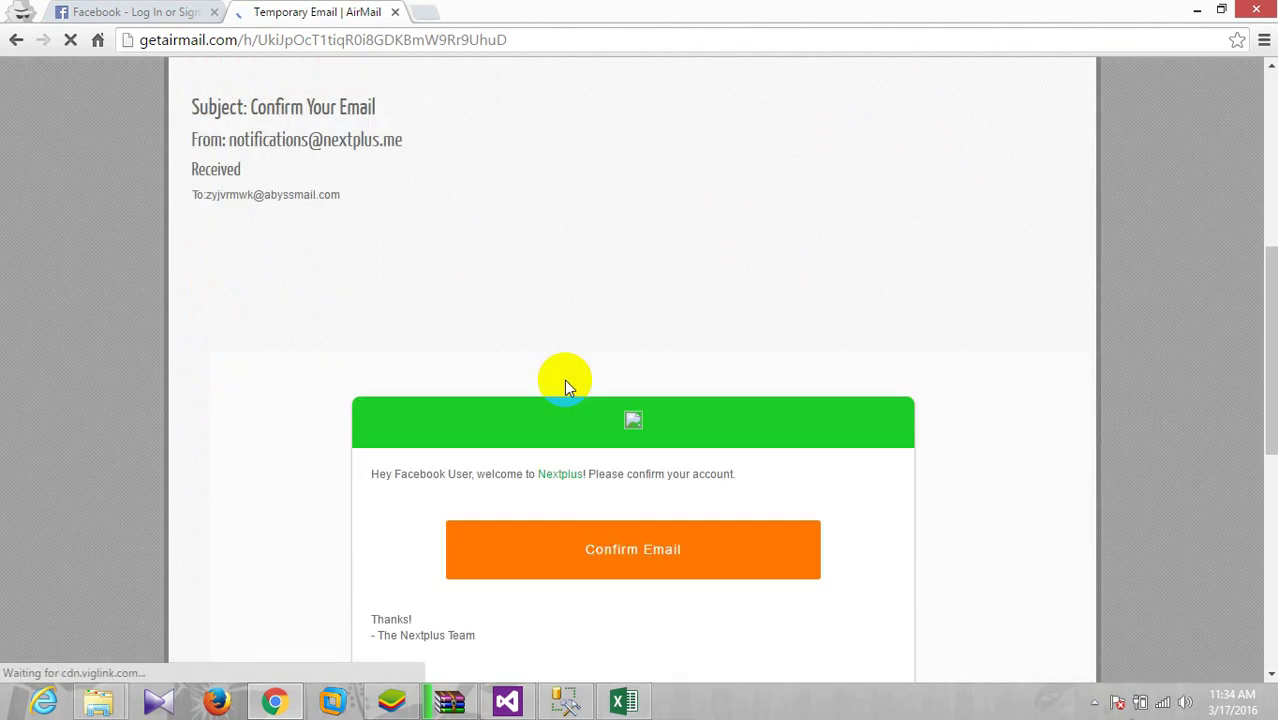
click(592, 507)
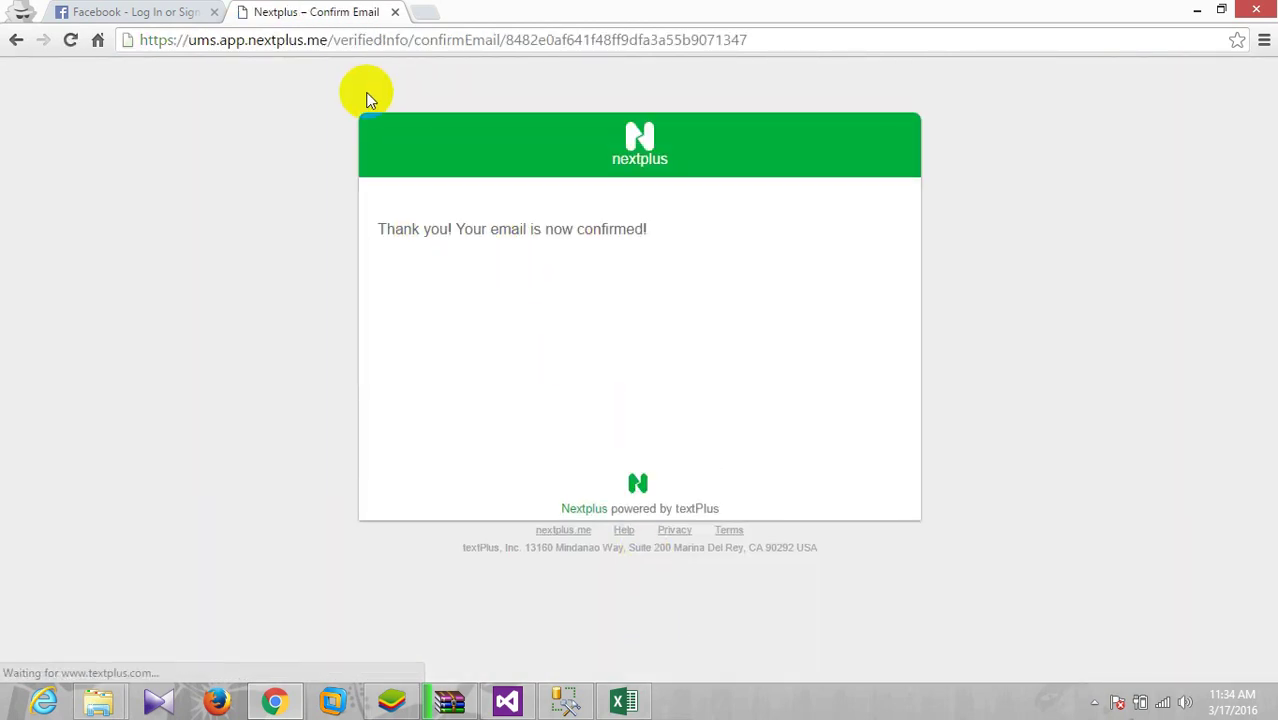
click(395, 13)
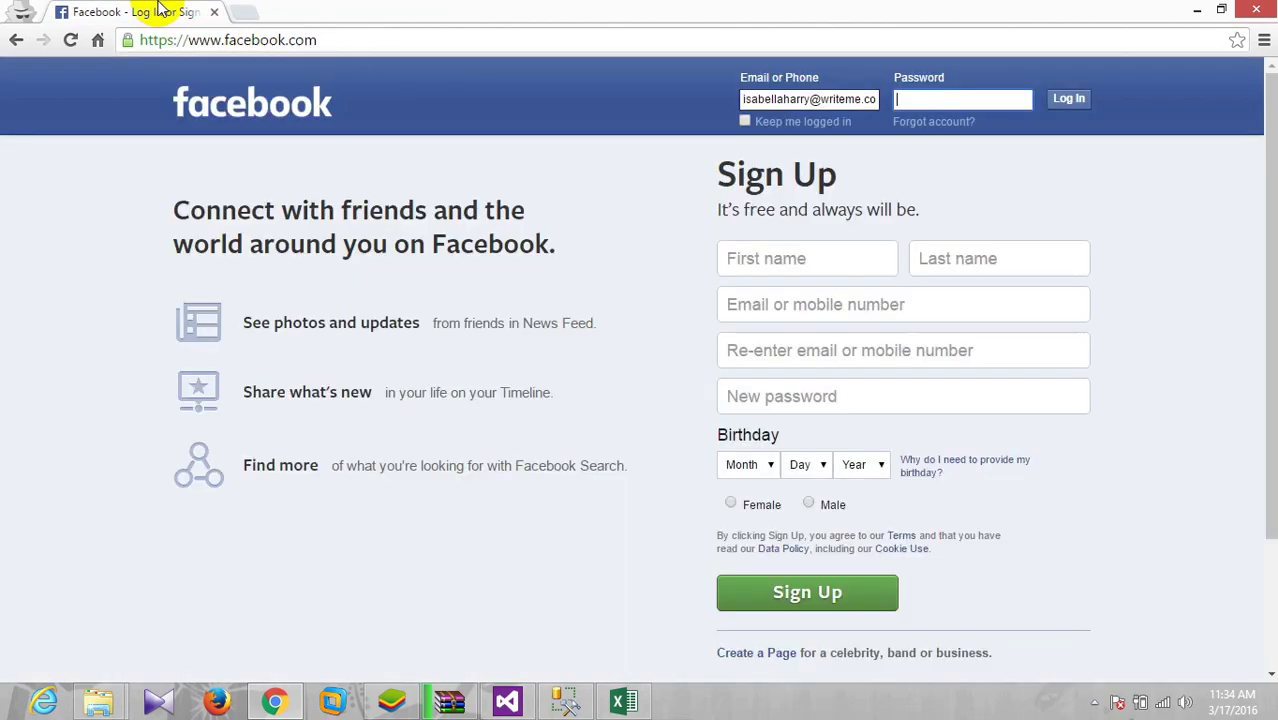
Select the Nextplus number in BlueStacks, then submit the Facebook login with the account password.
click(390, 698)
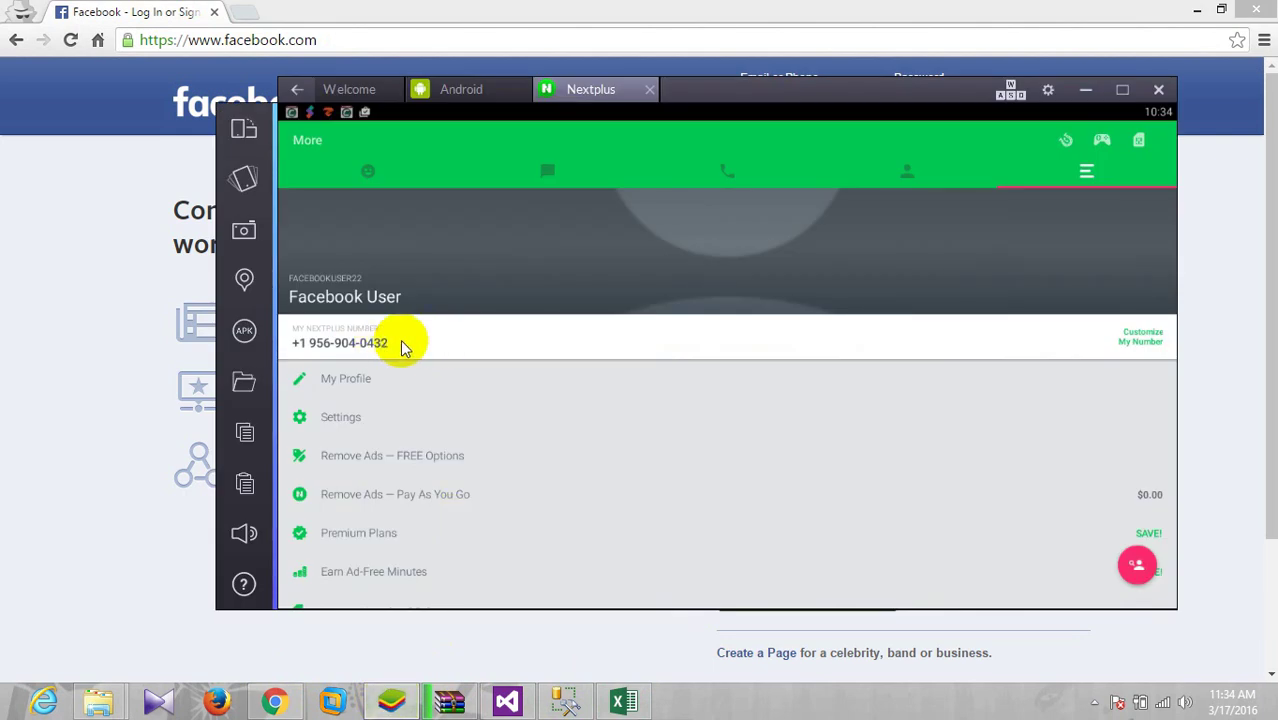
drag(401, 343, 345, 354)
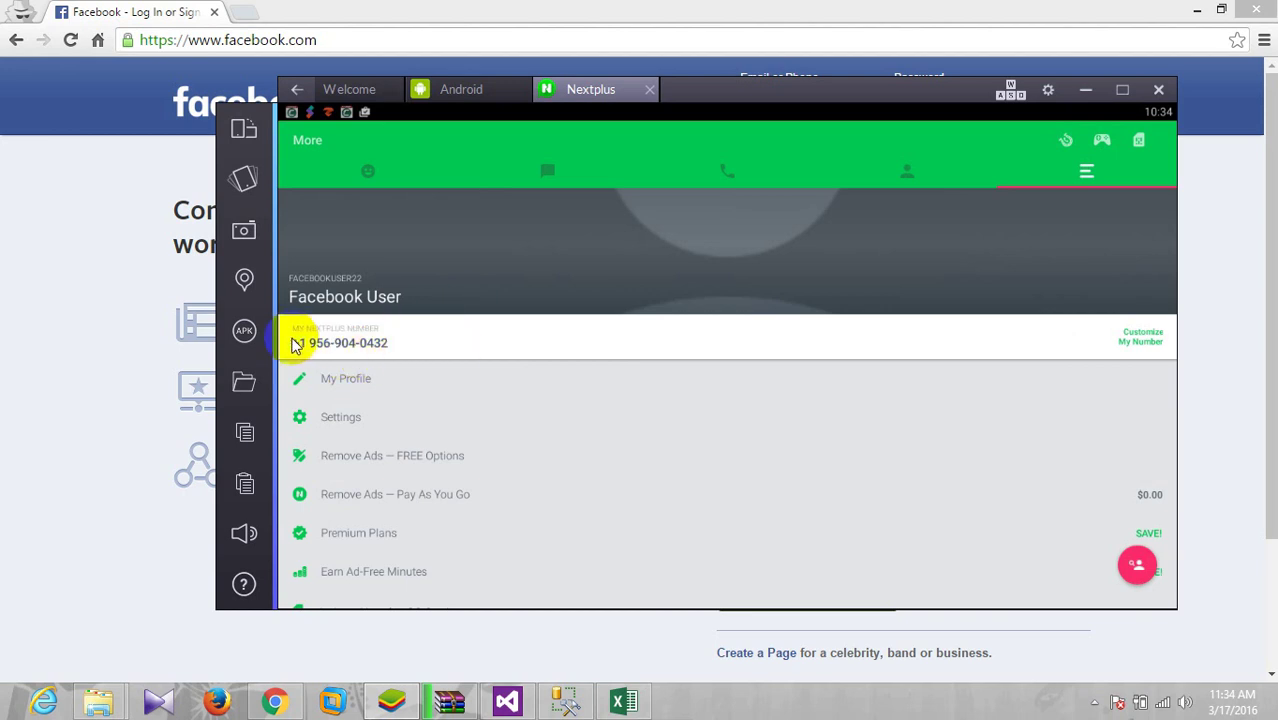
click(96, 256)
click(904, 101)
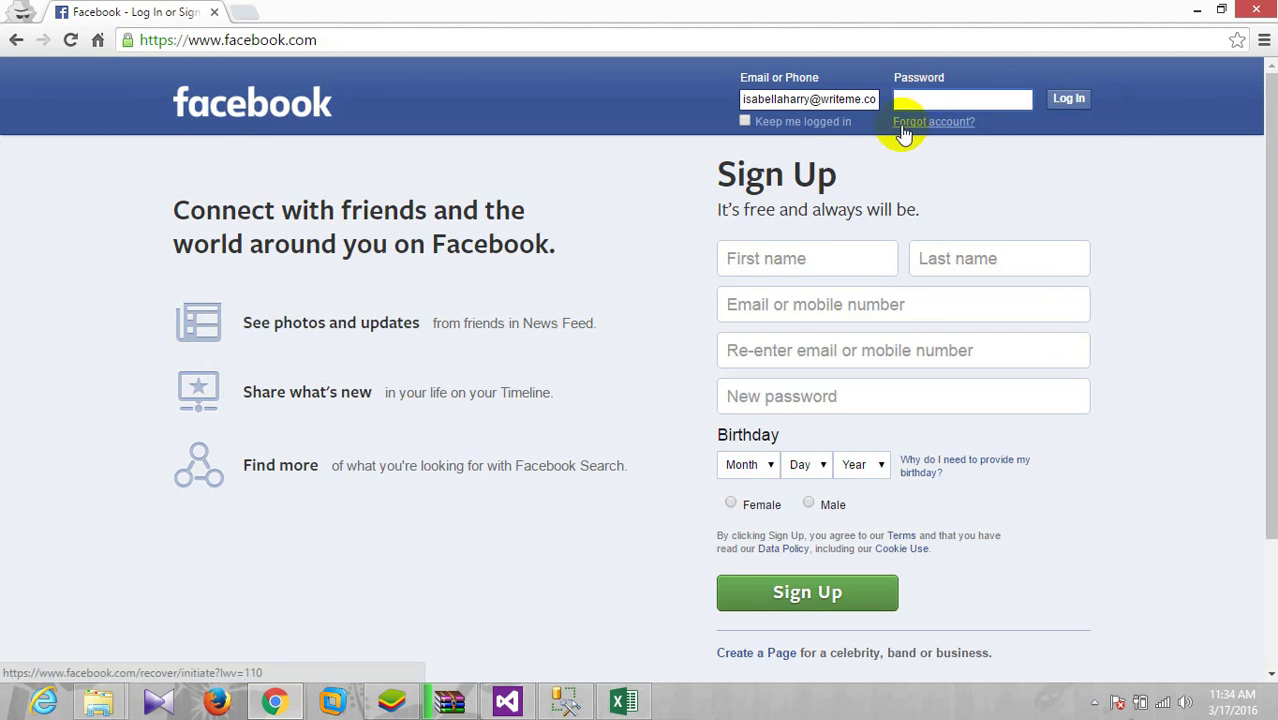
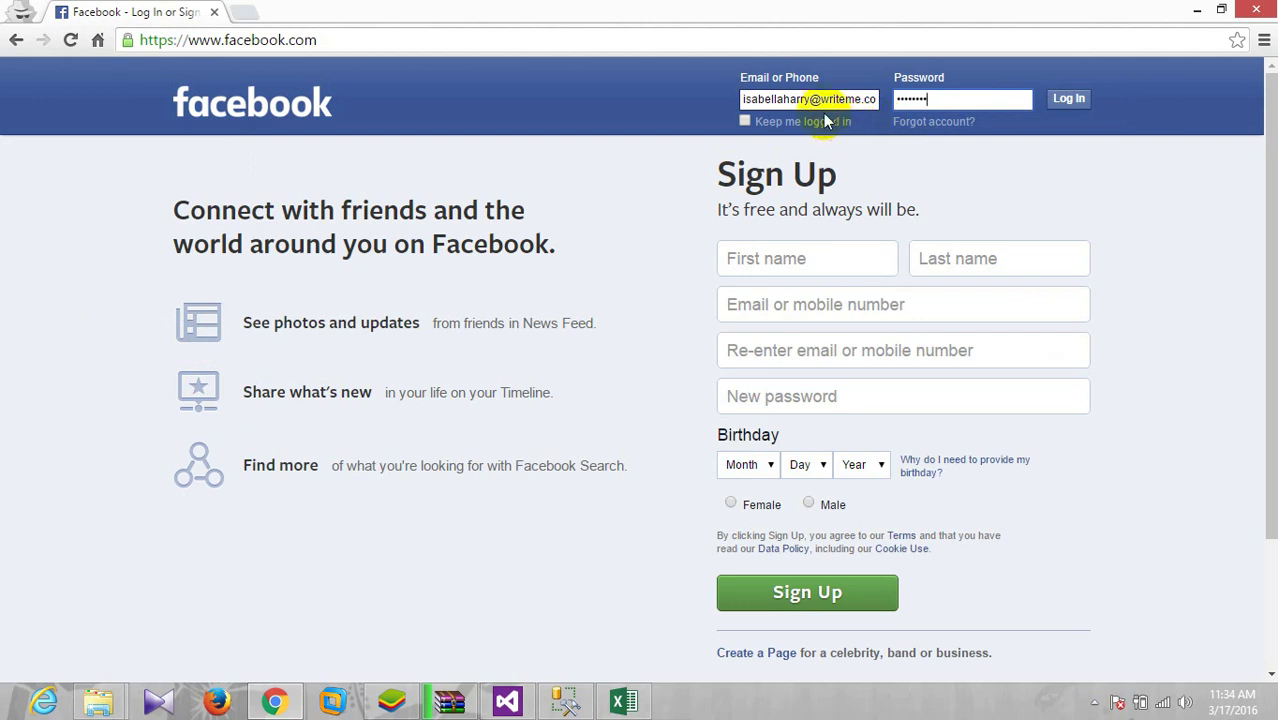
key(Return)
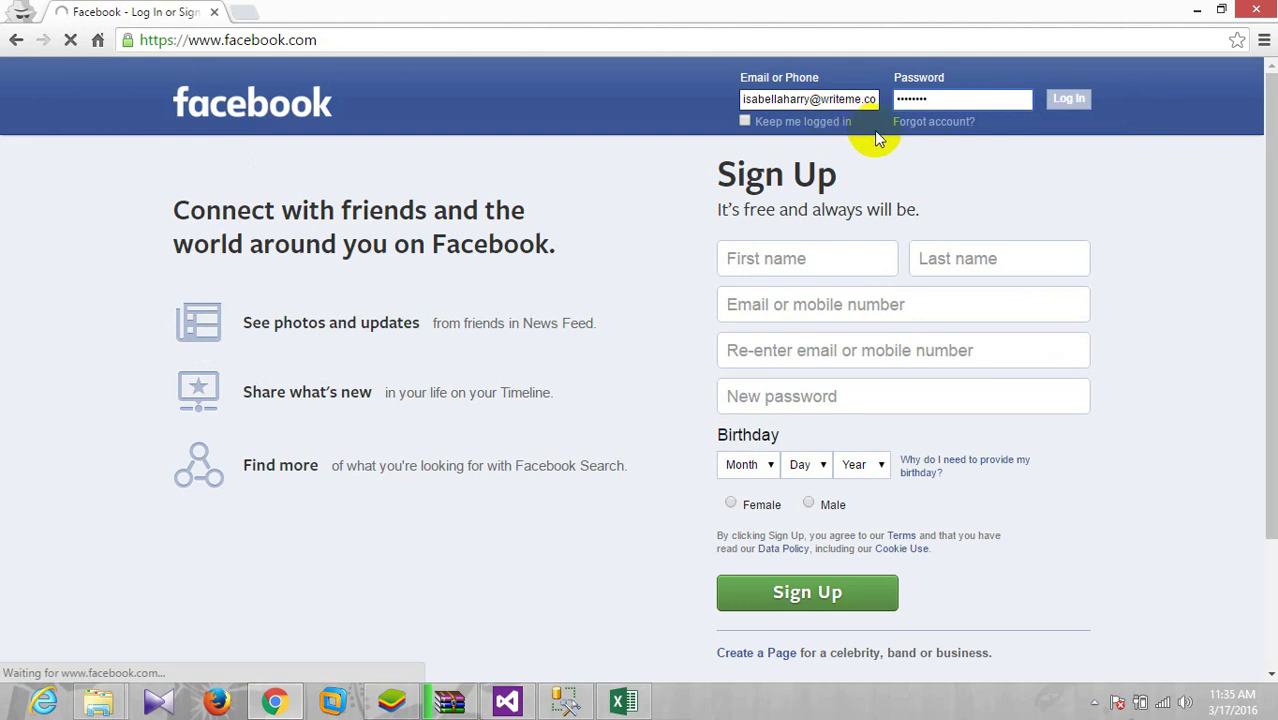
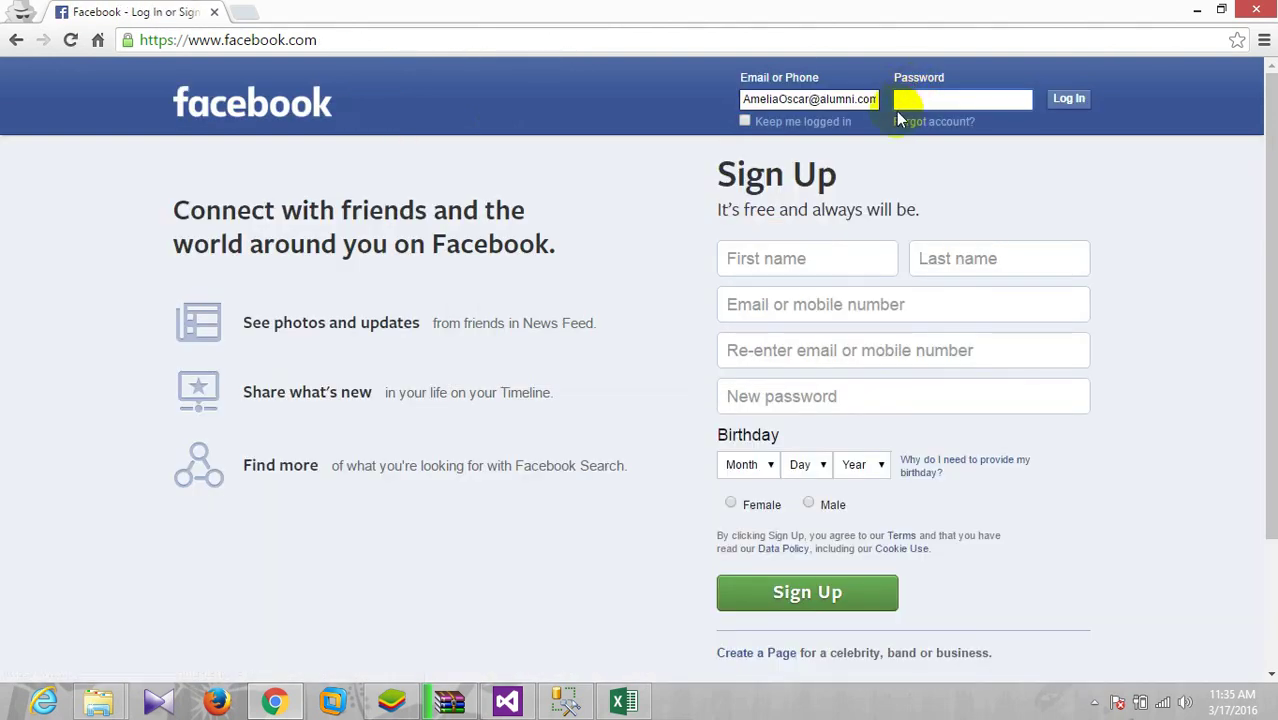
Enter the account password and submit the login to reach the security check.
text(***)
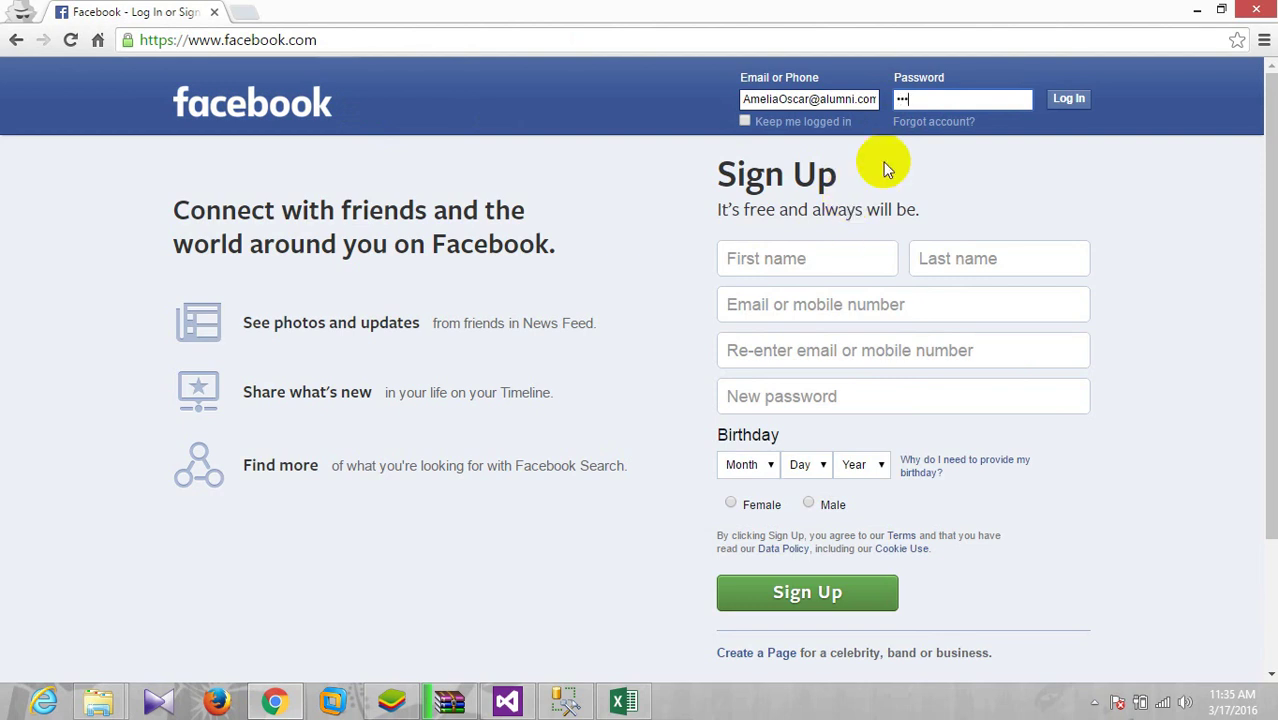
text(*****)
key(Return)
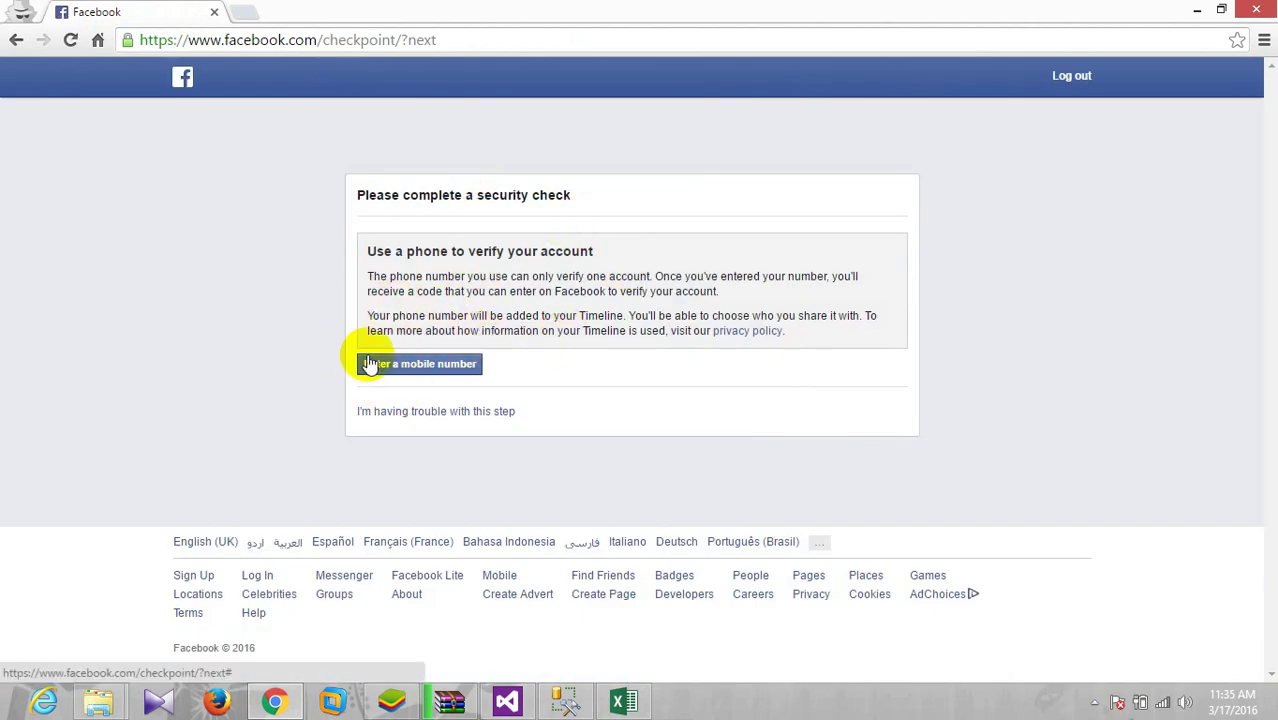
Choose mobile-number verification and pick United States (+1) as the country code.
click(381, 371)
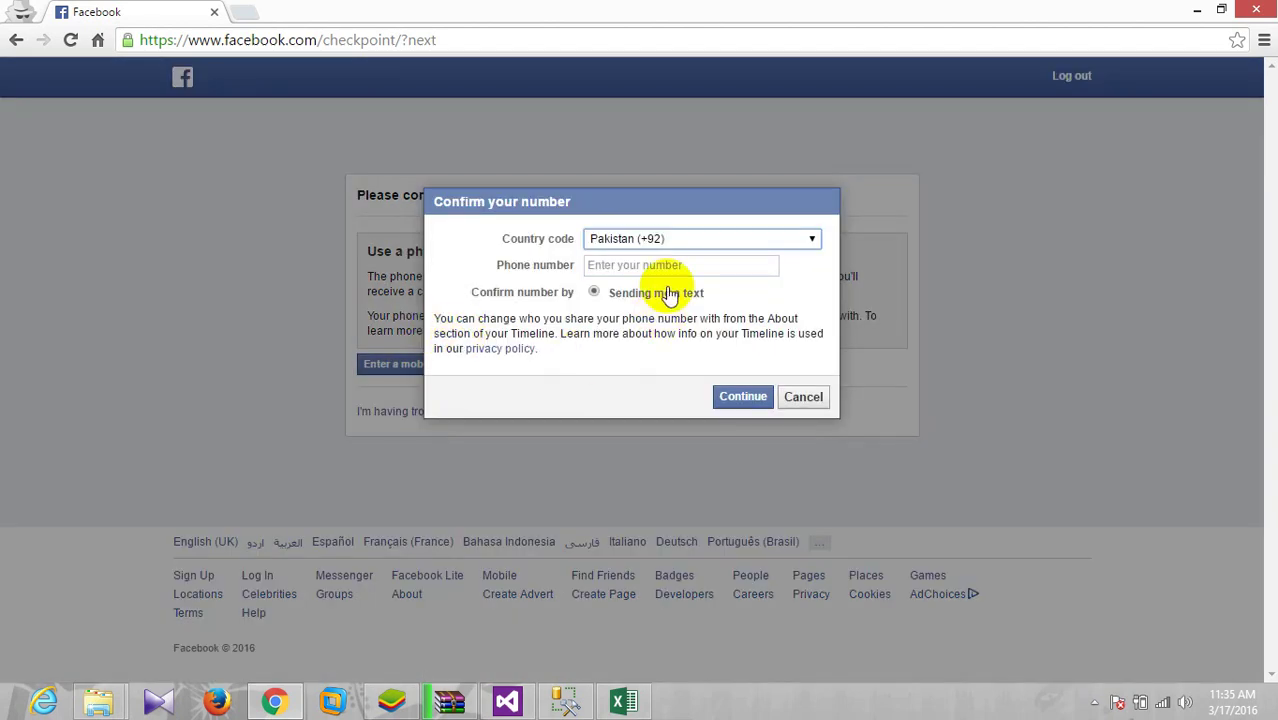
click(665, 241)
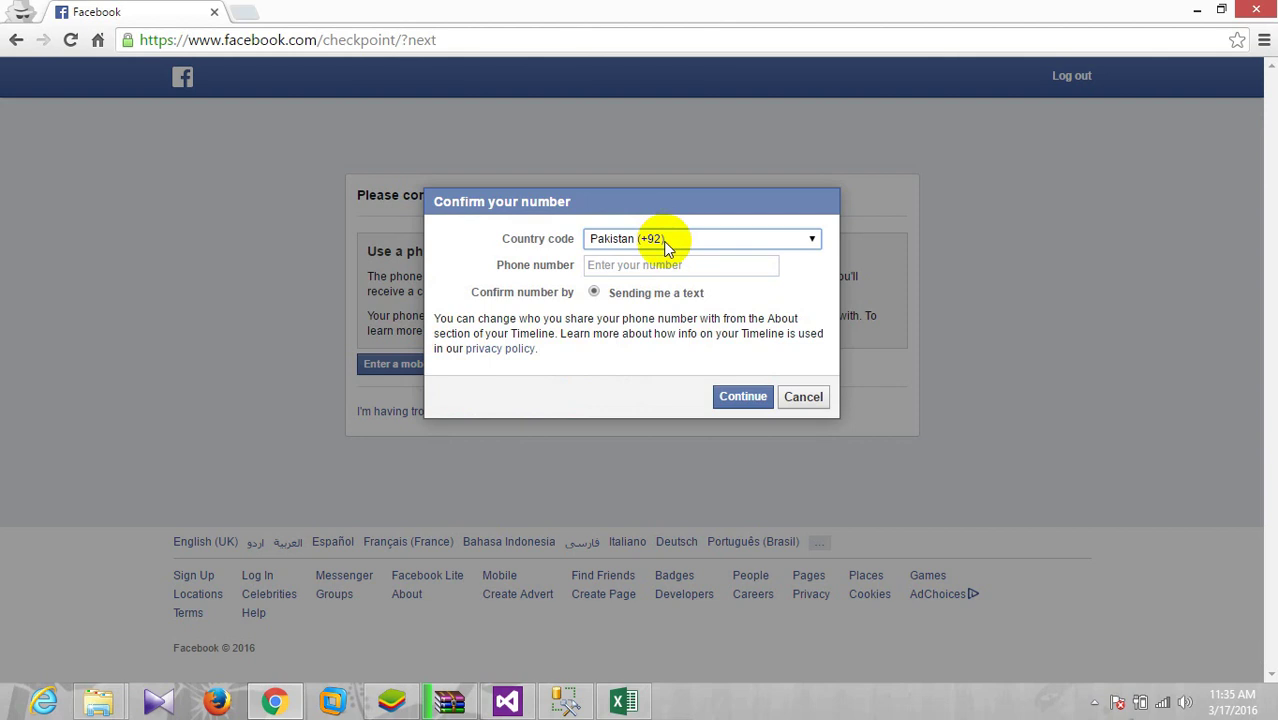
click(674, 241)
scroll(688, 346, up, 15)
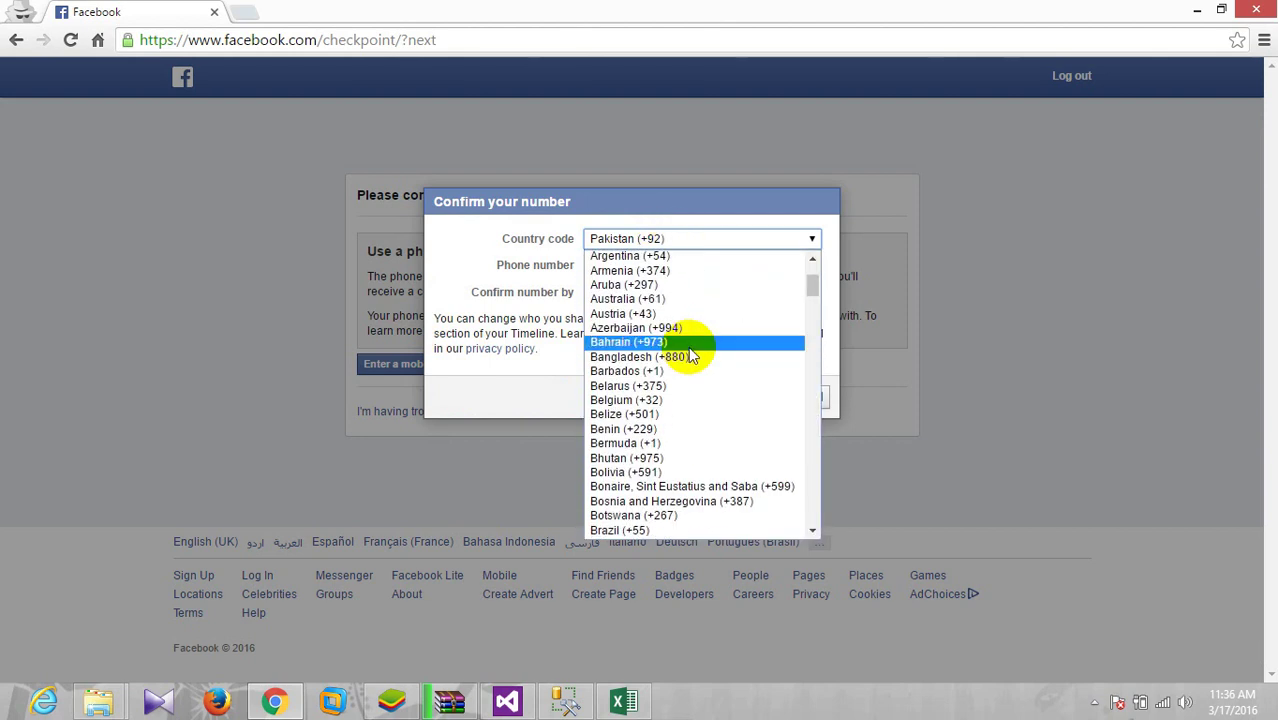
scroll(688, 346, up, 2)
scroll(690, 350, down, 20)
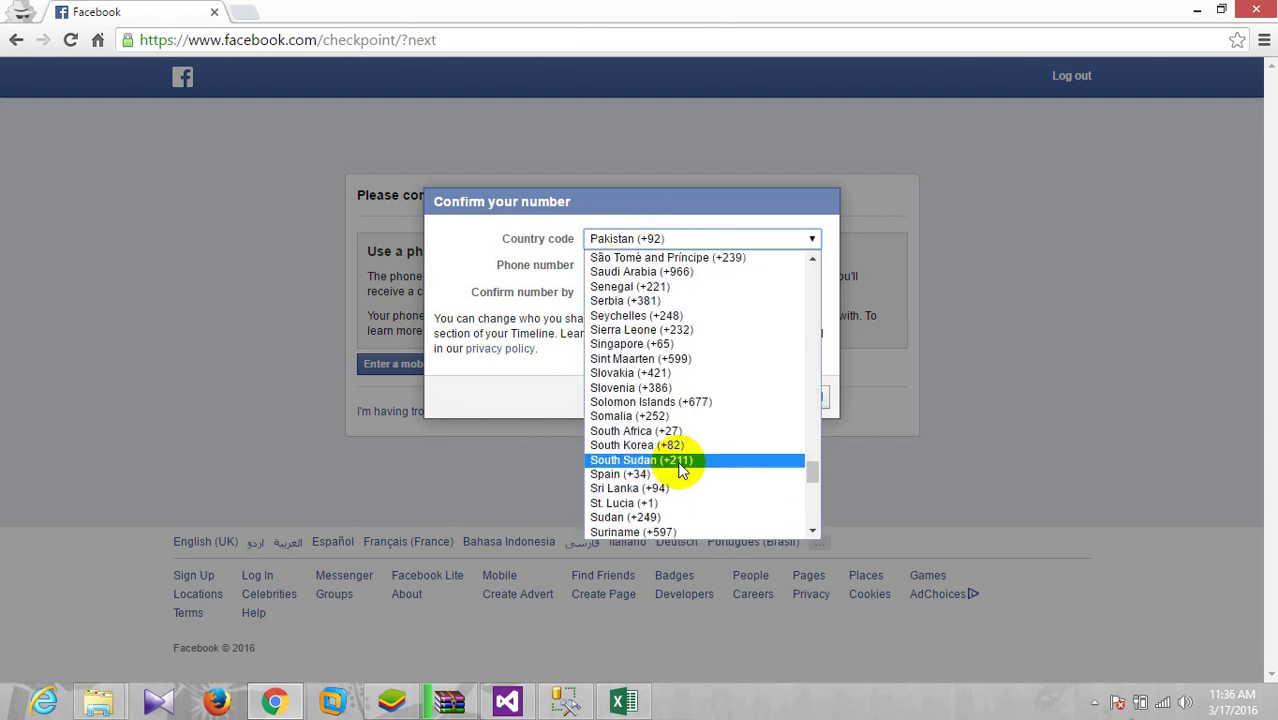
scroll(681, 450, down, 12)
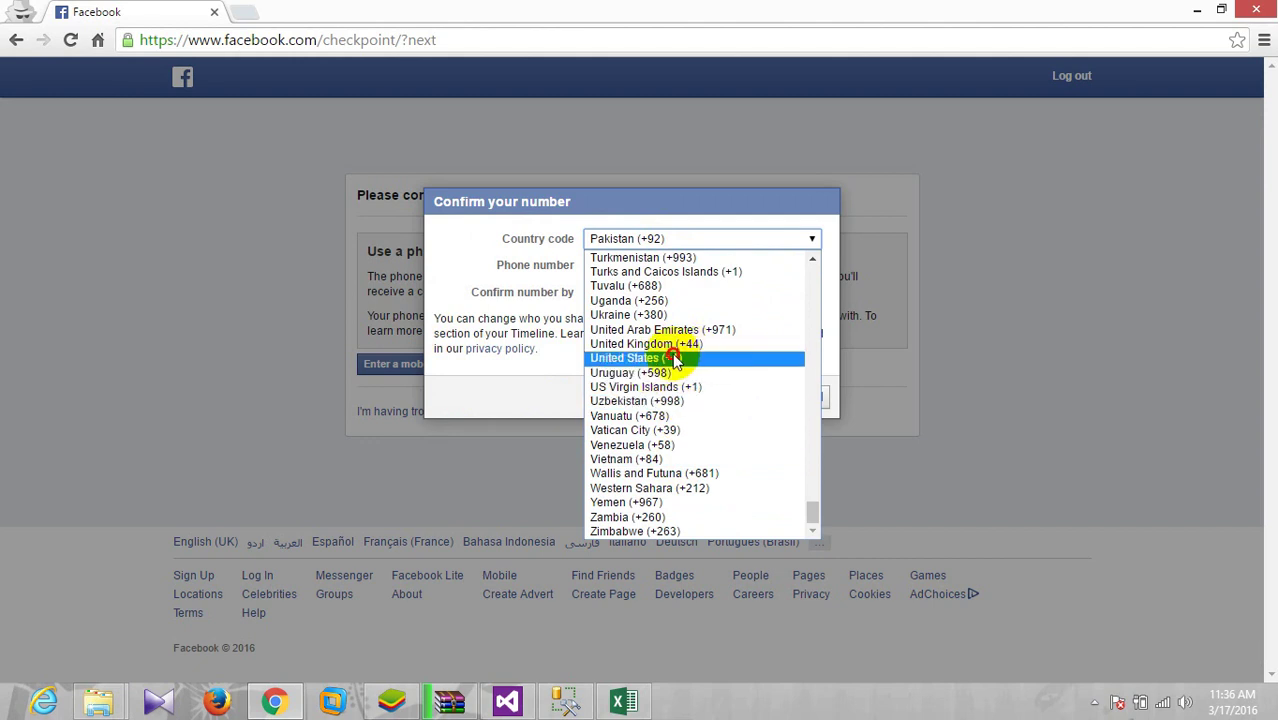
click(676, 358)
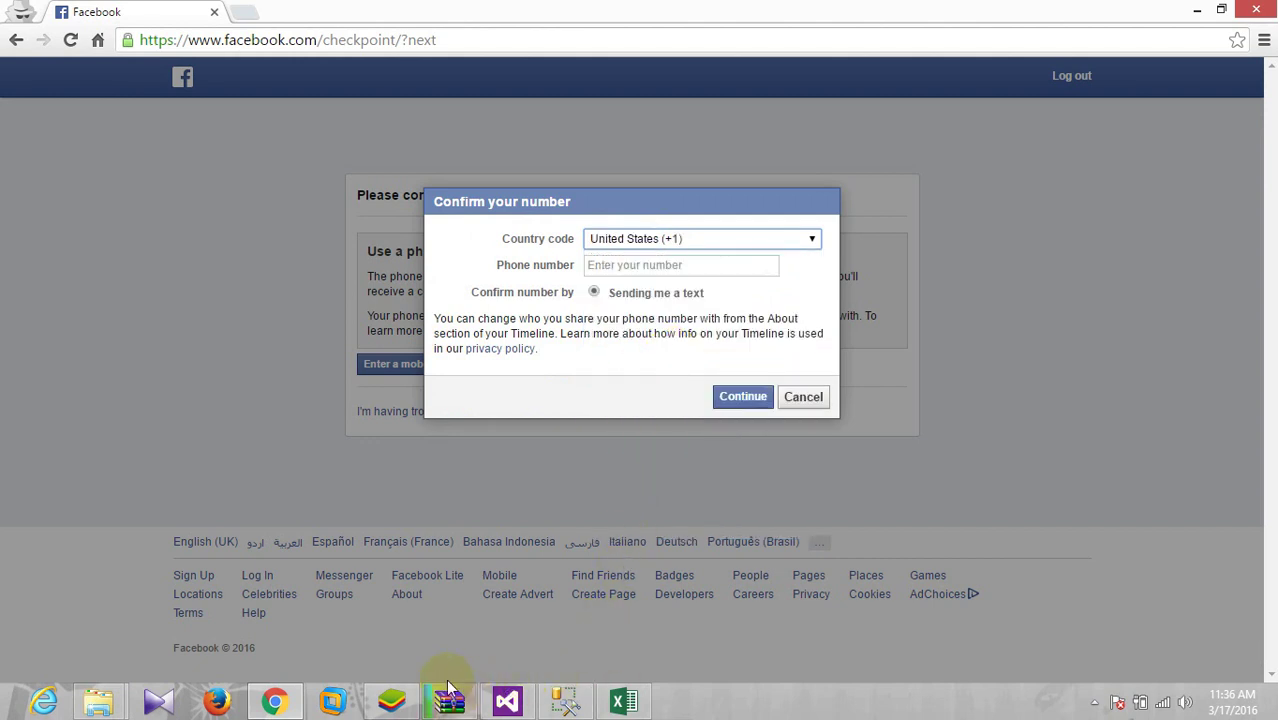
Check the Nextplus number in BlueStacks, paste it into Phone number, and submit it.
click(391, 701)
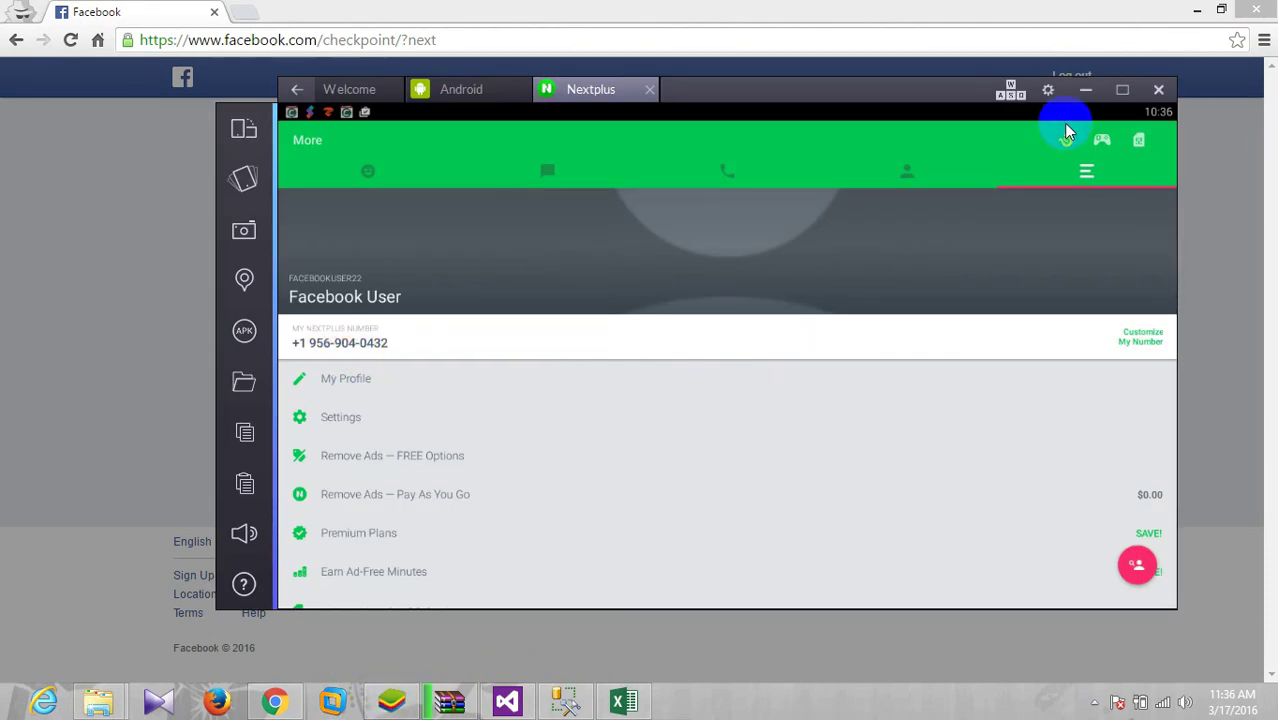
click(1089, 89)
click(694, 268)
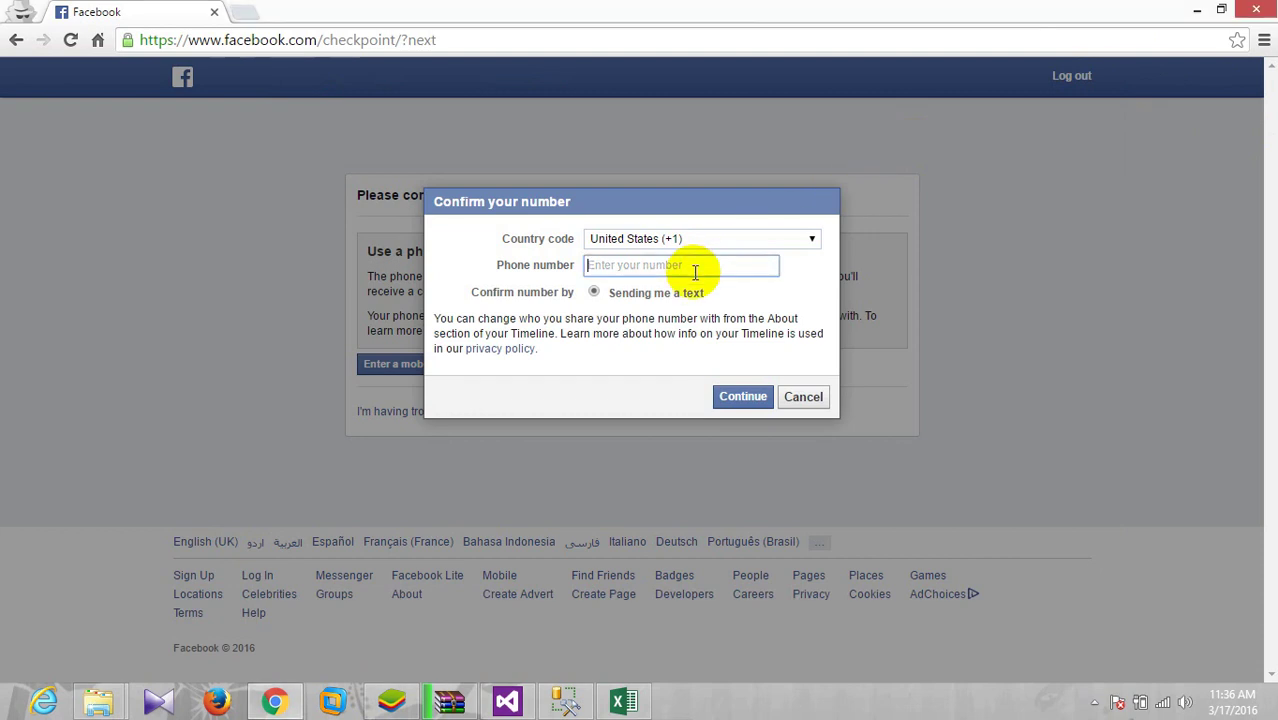
key(ctrl+v)
click(745, 398)
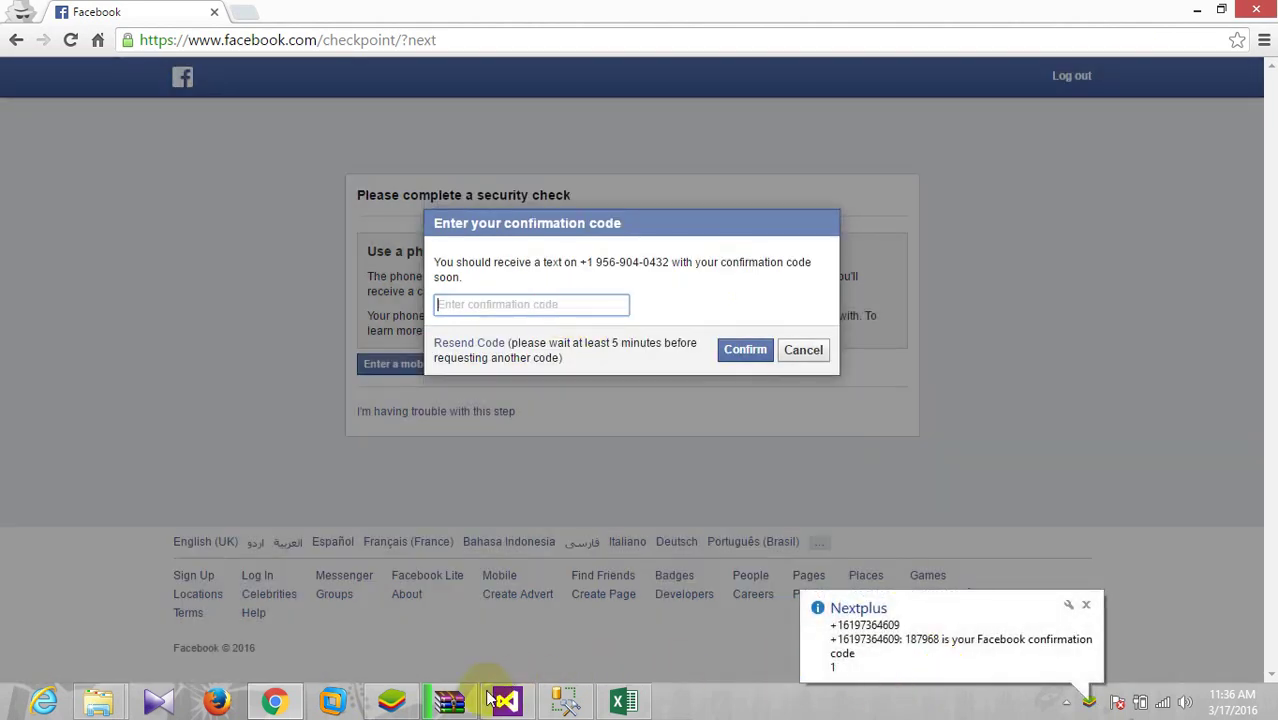
In Nextplus, open the Messages list and the Facebook confirmation code text.
click(408, 695)
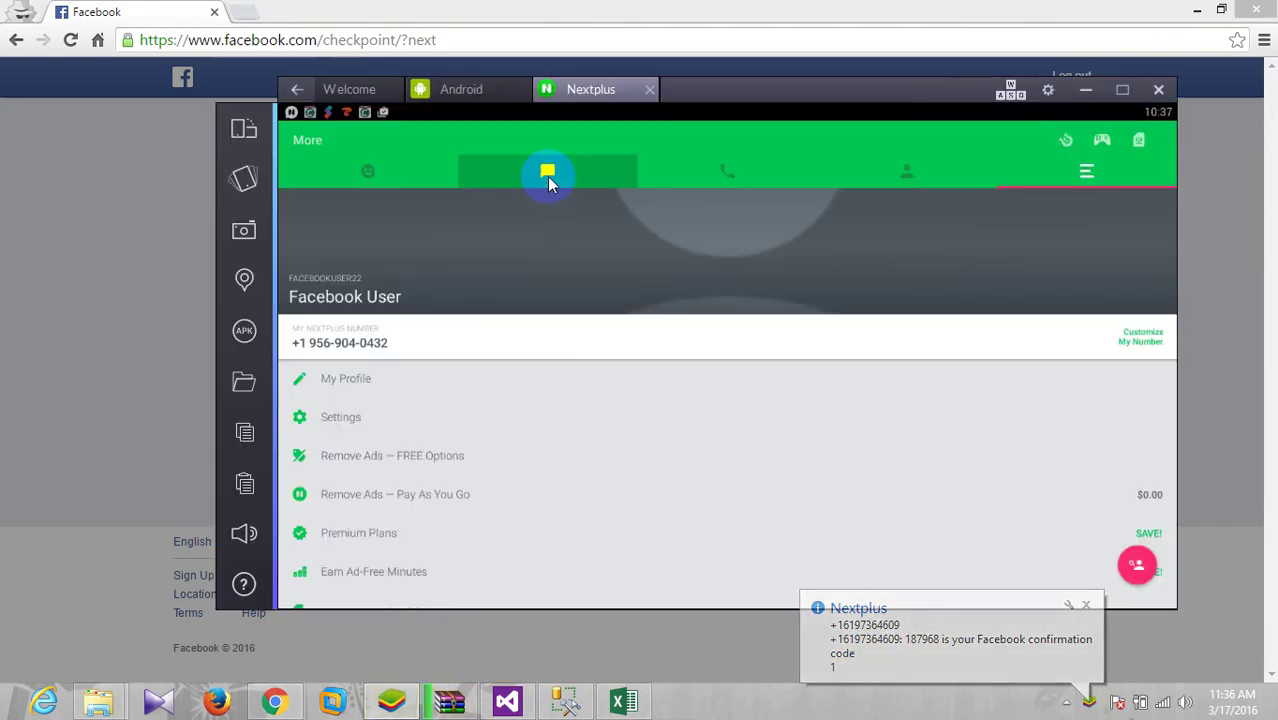
click(547, 176)
click(441, 229)
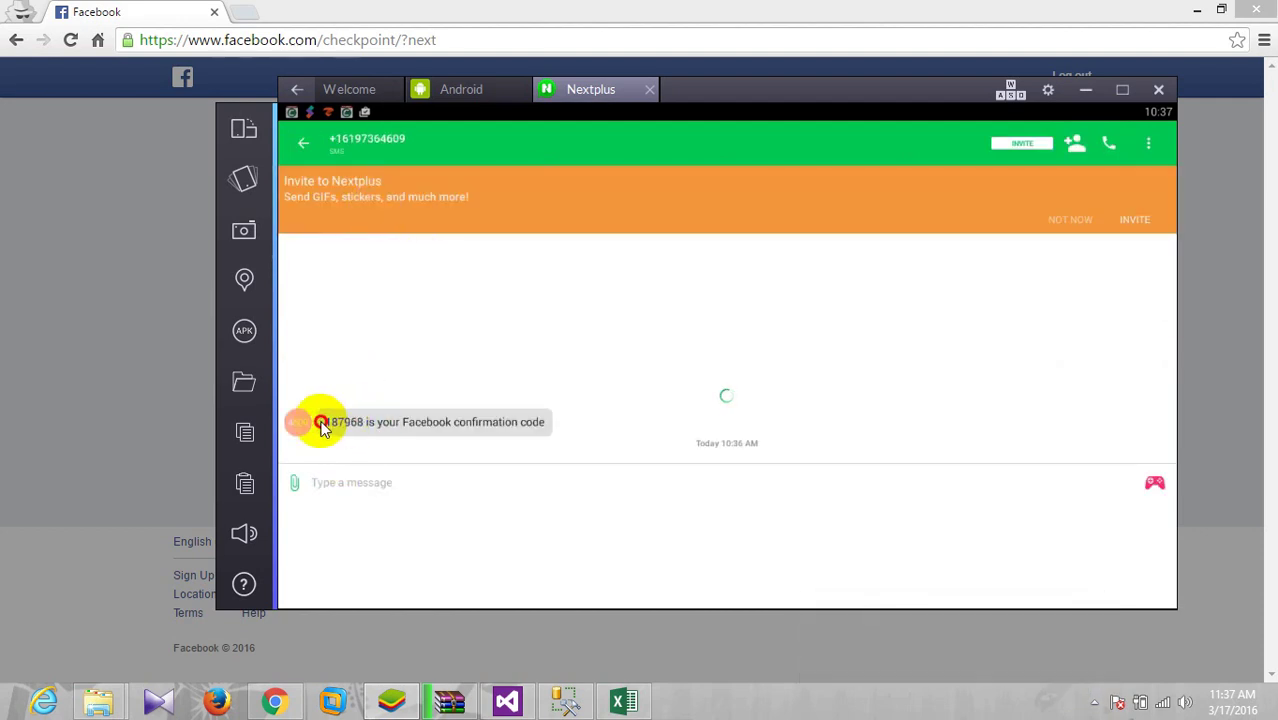
Paste the texted code into Facebook's confirmation code field and confirm it.
click(177, 406)
click(531, 308)
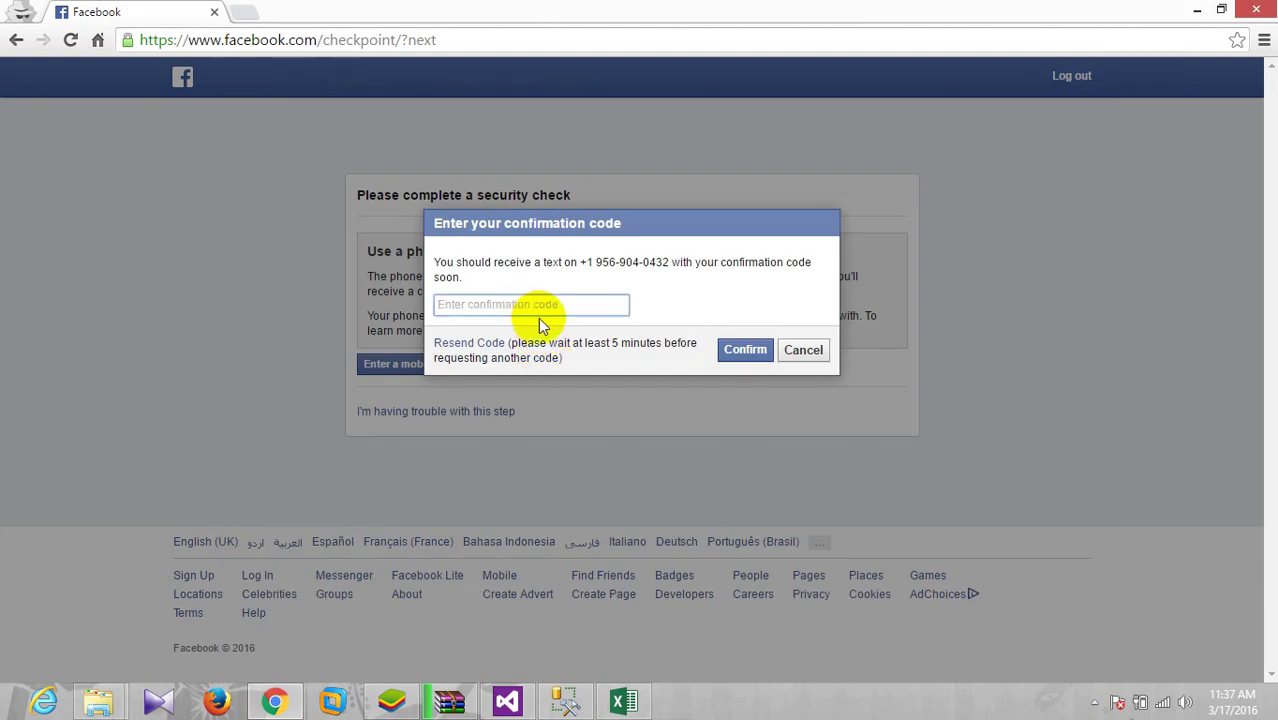
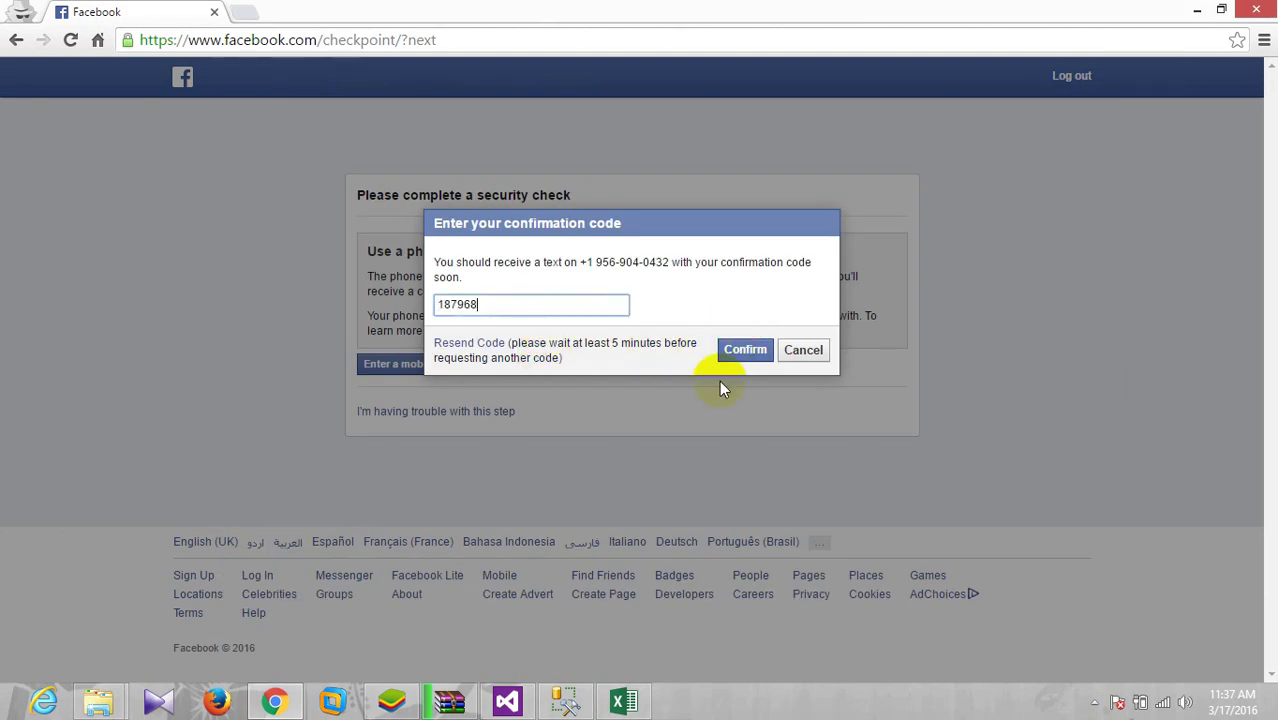
click(735, 357)
click(738, 357)
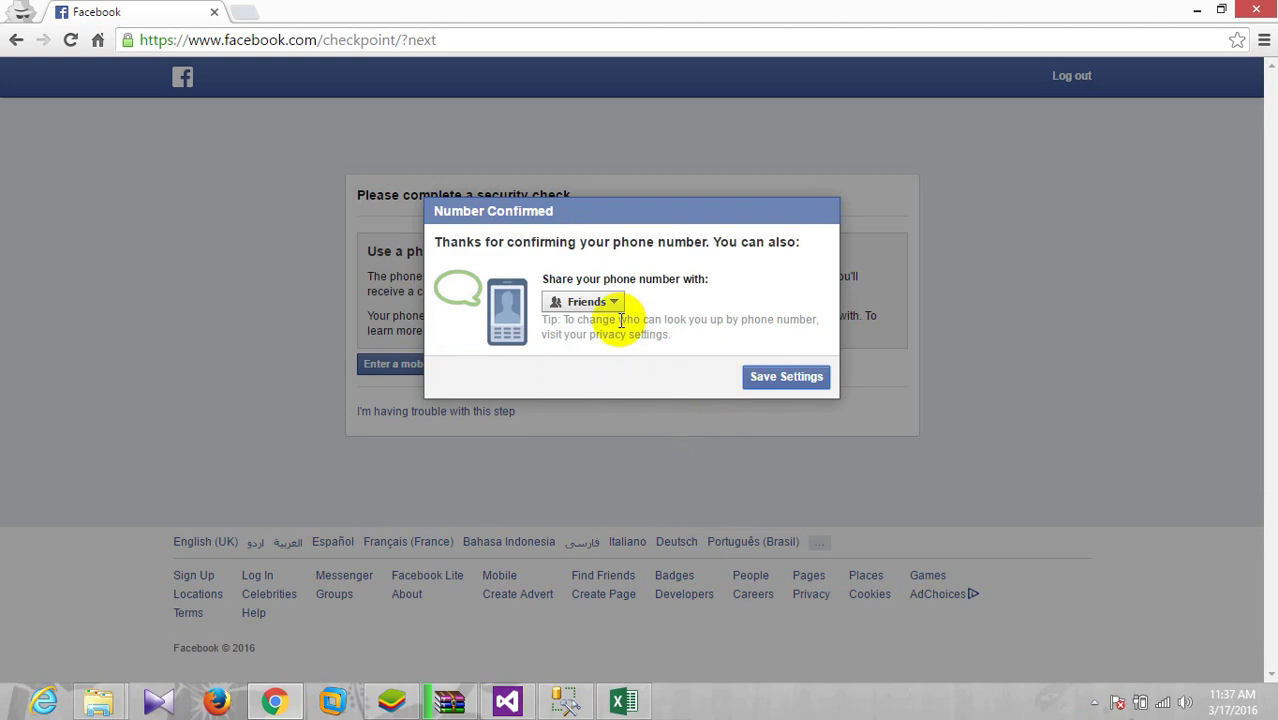
Set phone number sharing from Friends to Only me and save the settings.
click(593, 310)
click(581, 360)
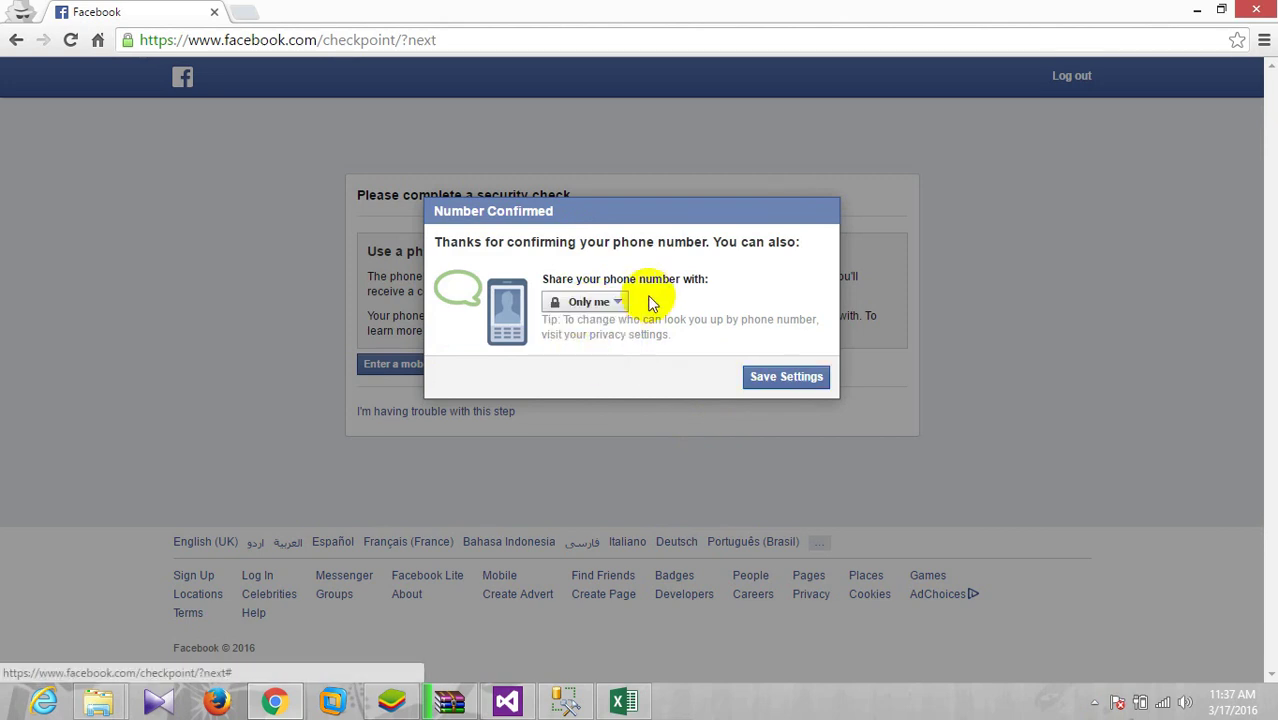
click(783, 396)
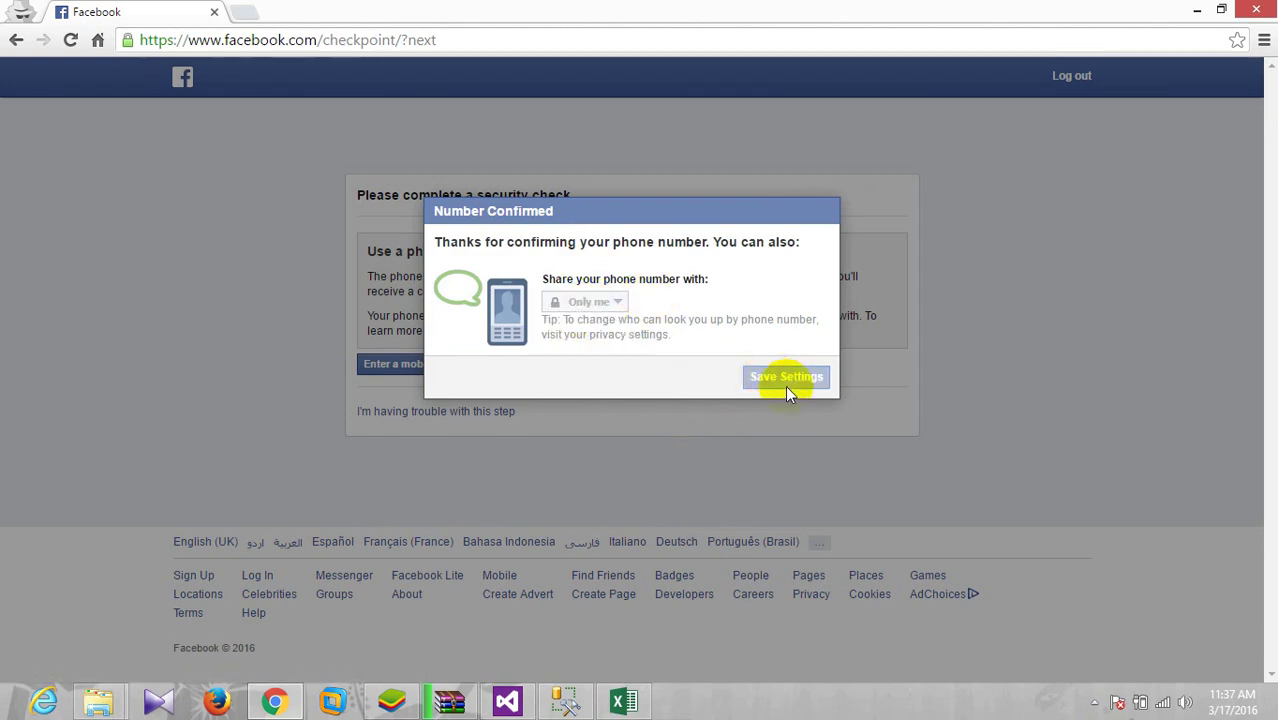